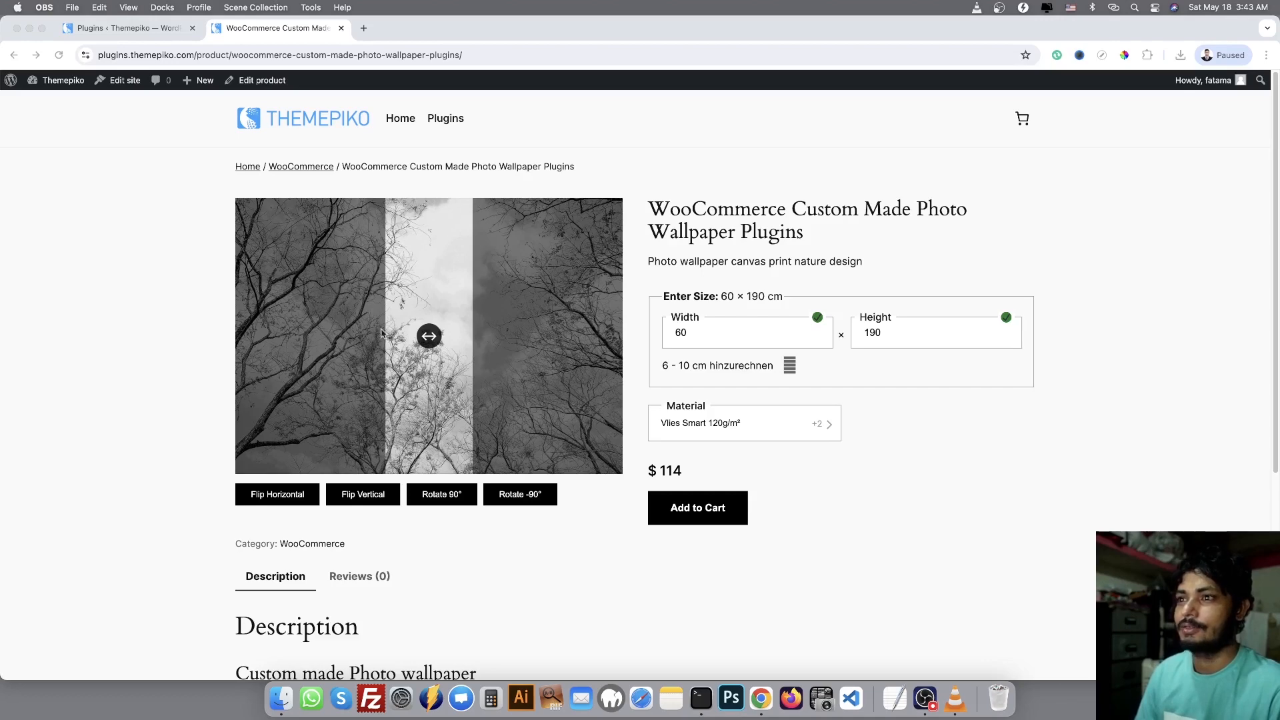
- Reposition the wallpaper image in the crop area, flip it horizontally and vertically, and try the 90° and -90° rotations
left_click(439, 388)
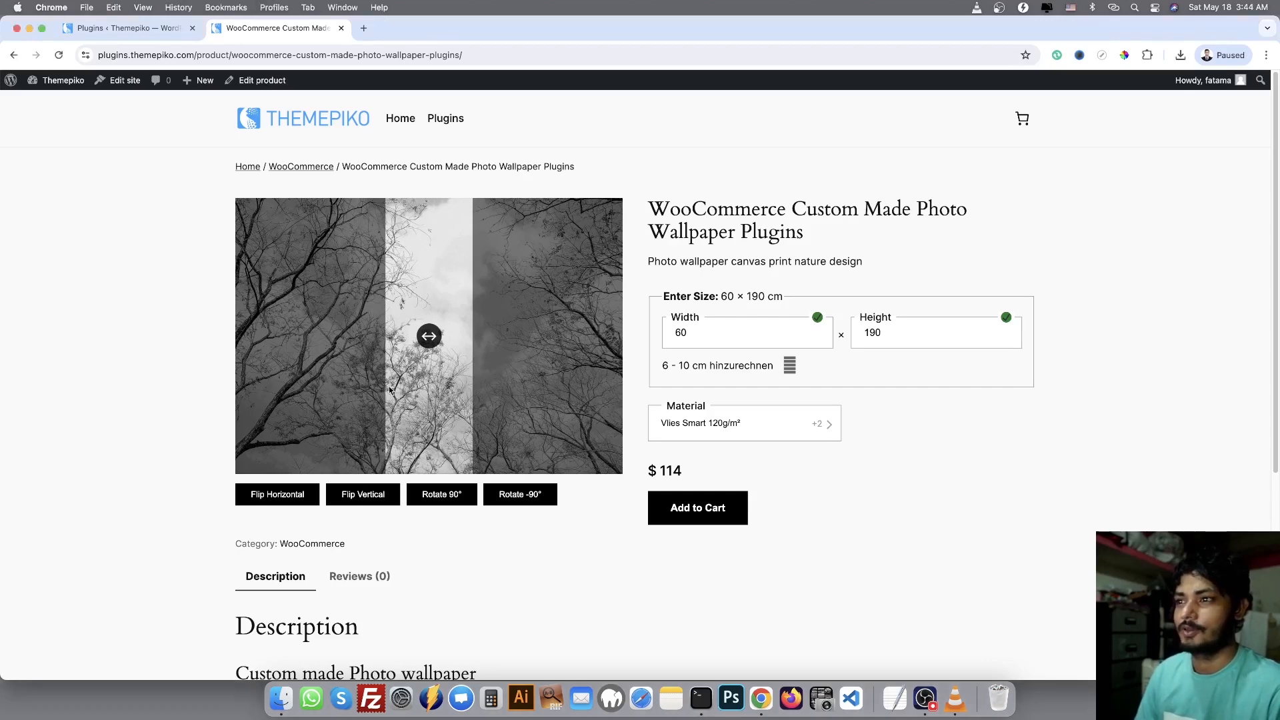
left_click_drag(427, 338, 584, 340)
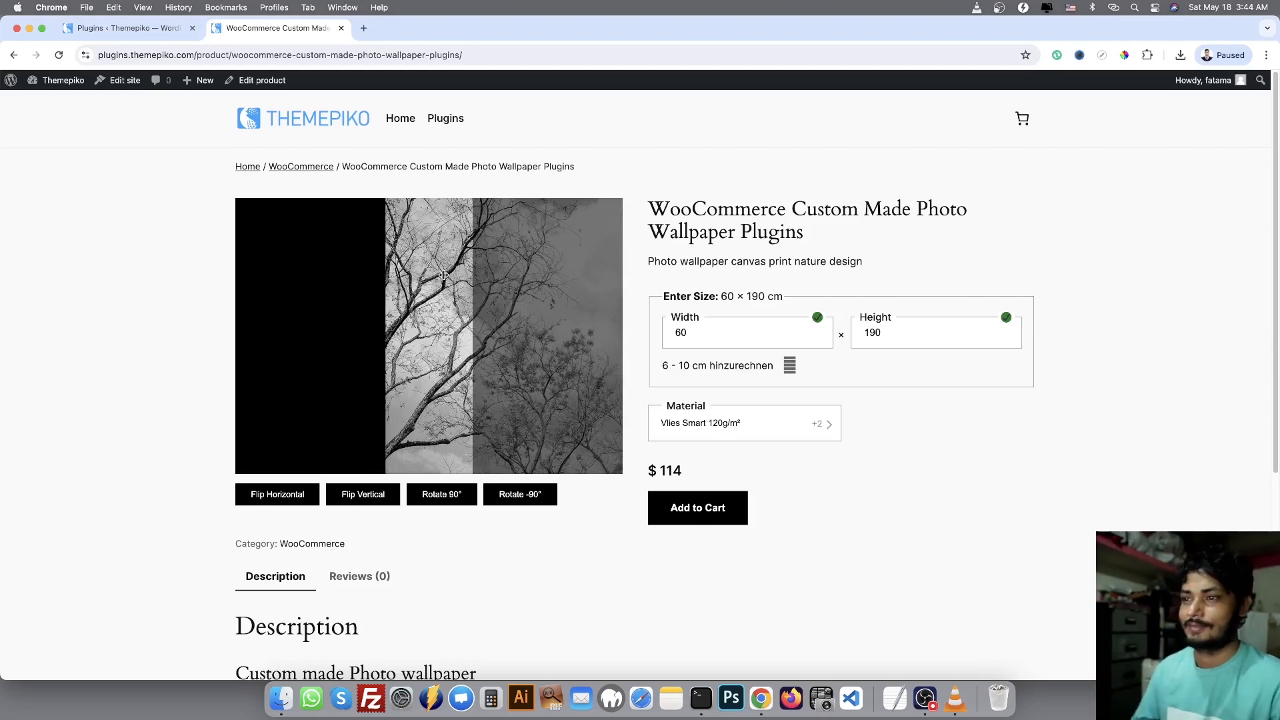
left_click_drag(444, 275, 325, 400)
left_click(288, 499)
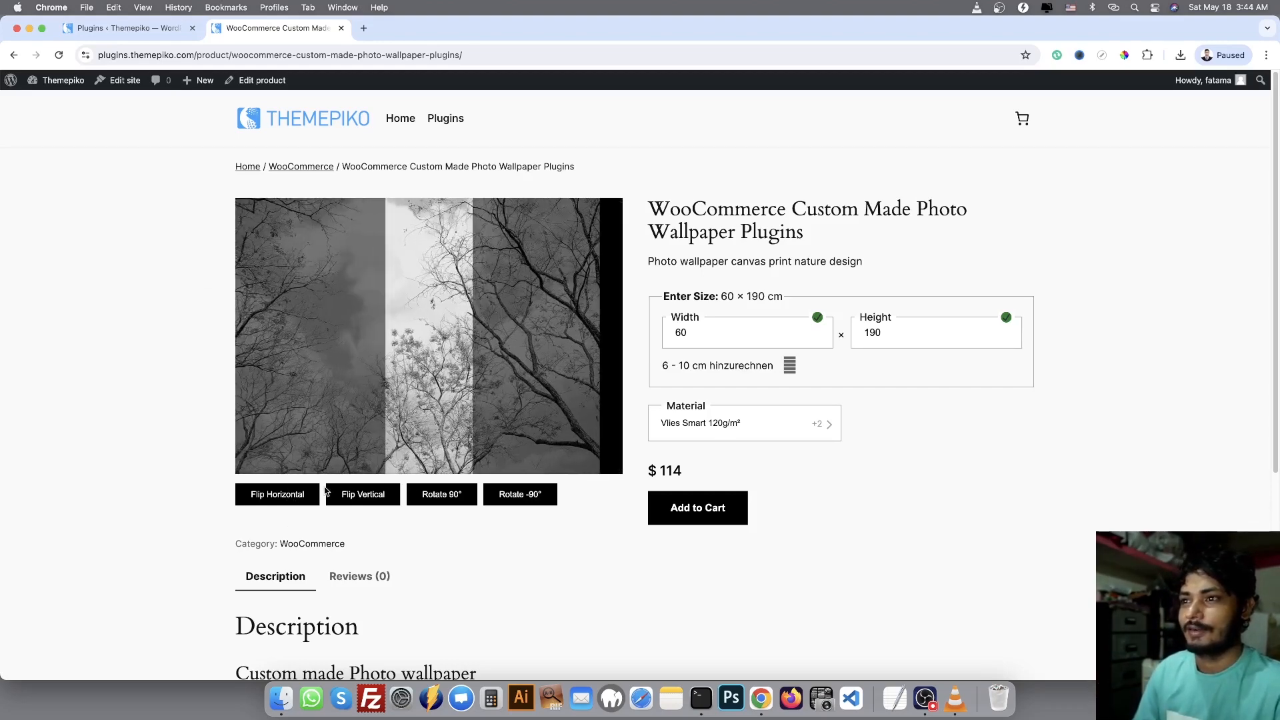
left_click(363, 494)
left_click(441, 494)
left_click(506, 495)
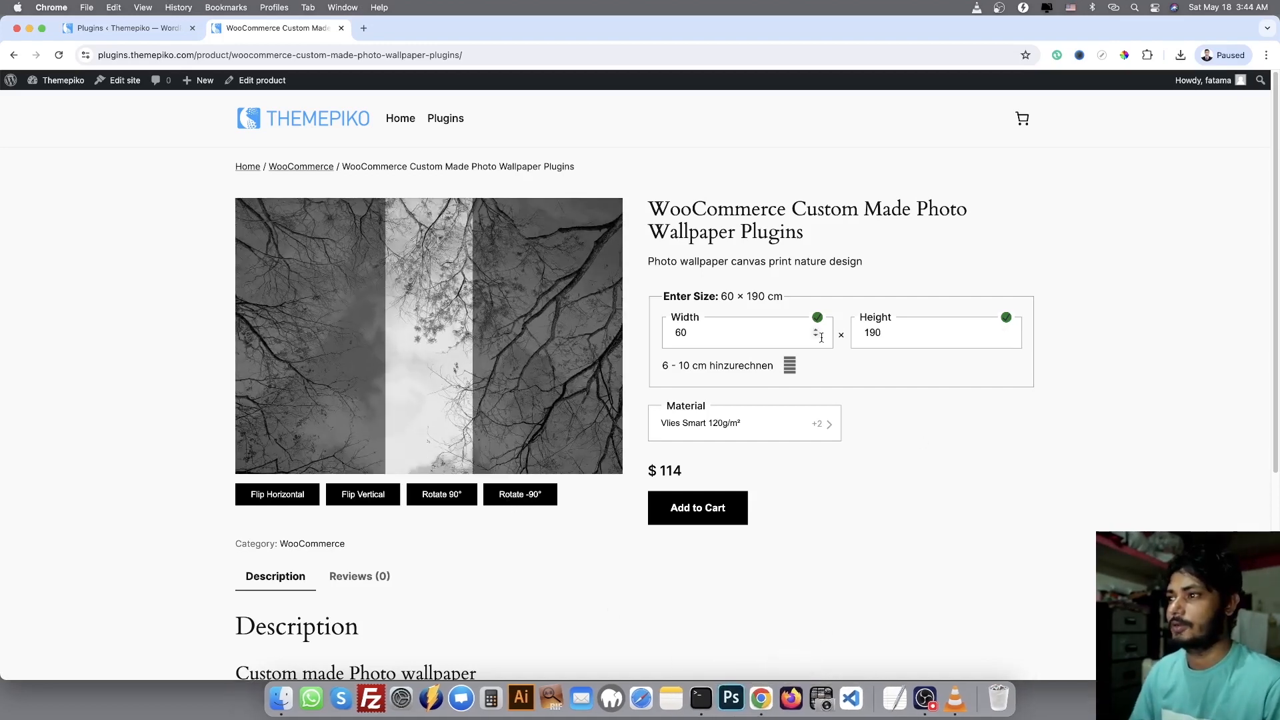
- Set the wallpaper size to 99 × 219 cm and choose Vlies Premium 150g/m² as the material
left_click_drag(816, 333, 816, 333)
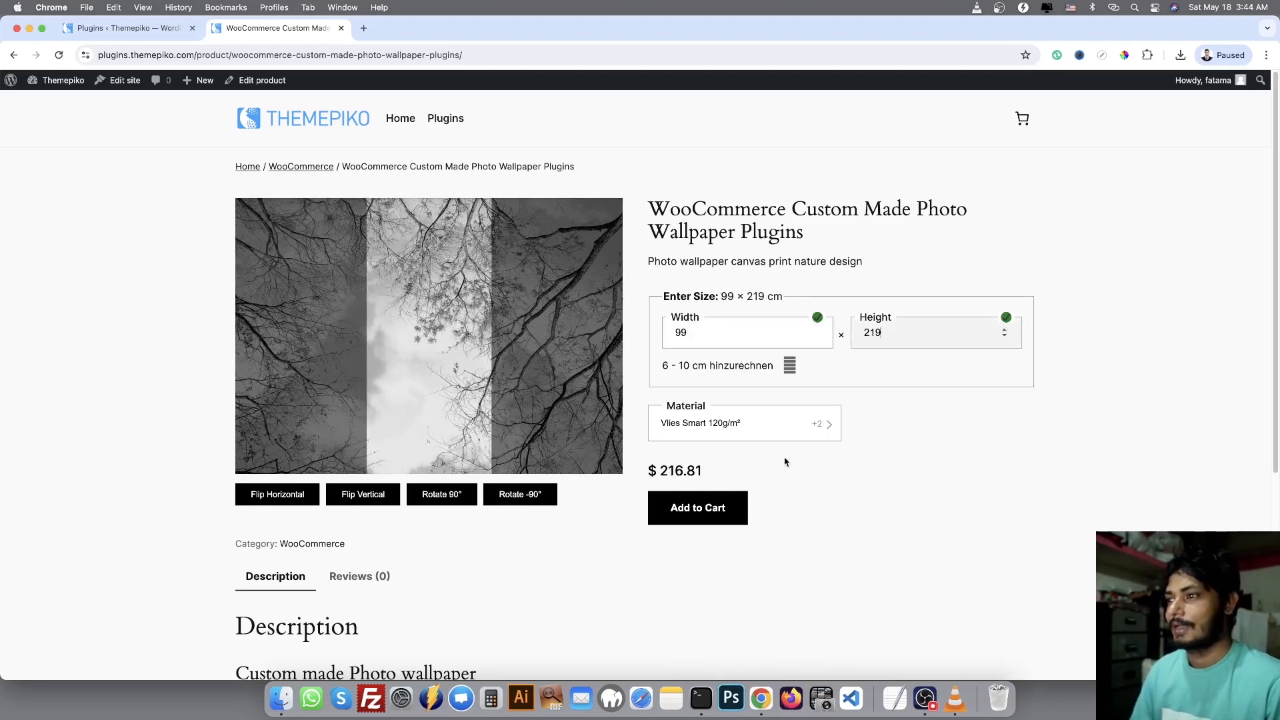
left_click(748, 435)
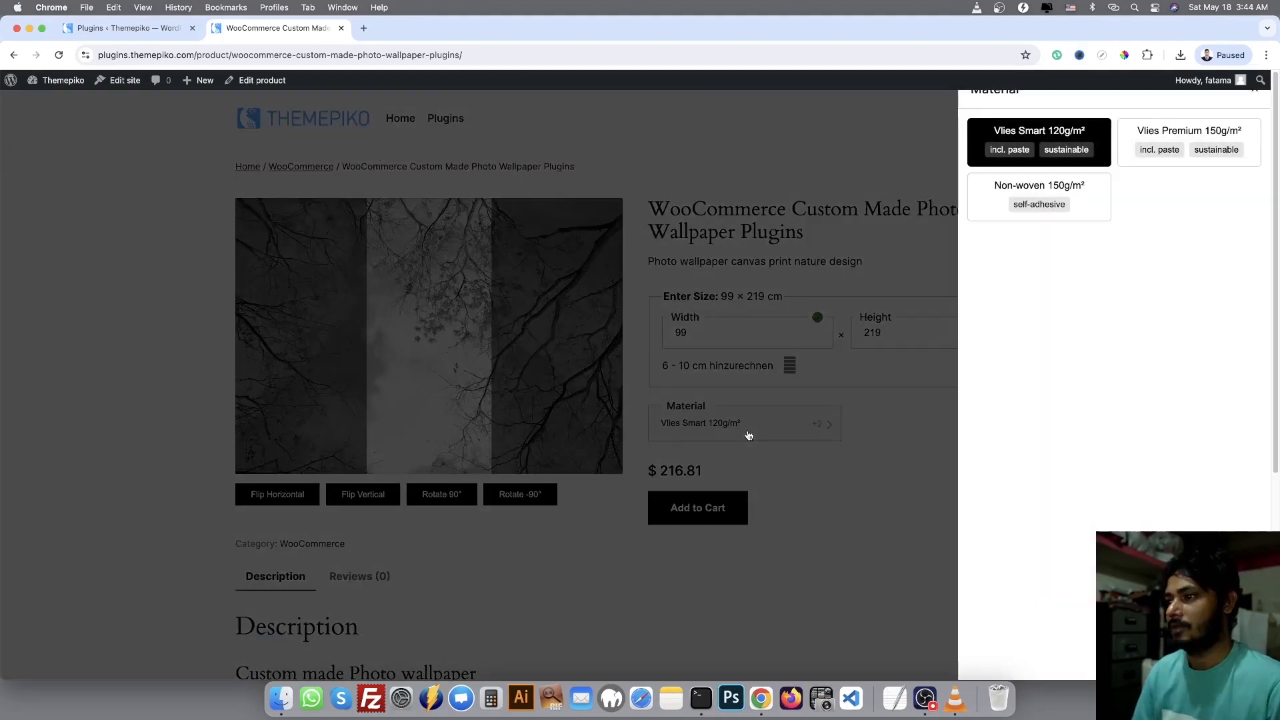
left_click(1173, 153)
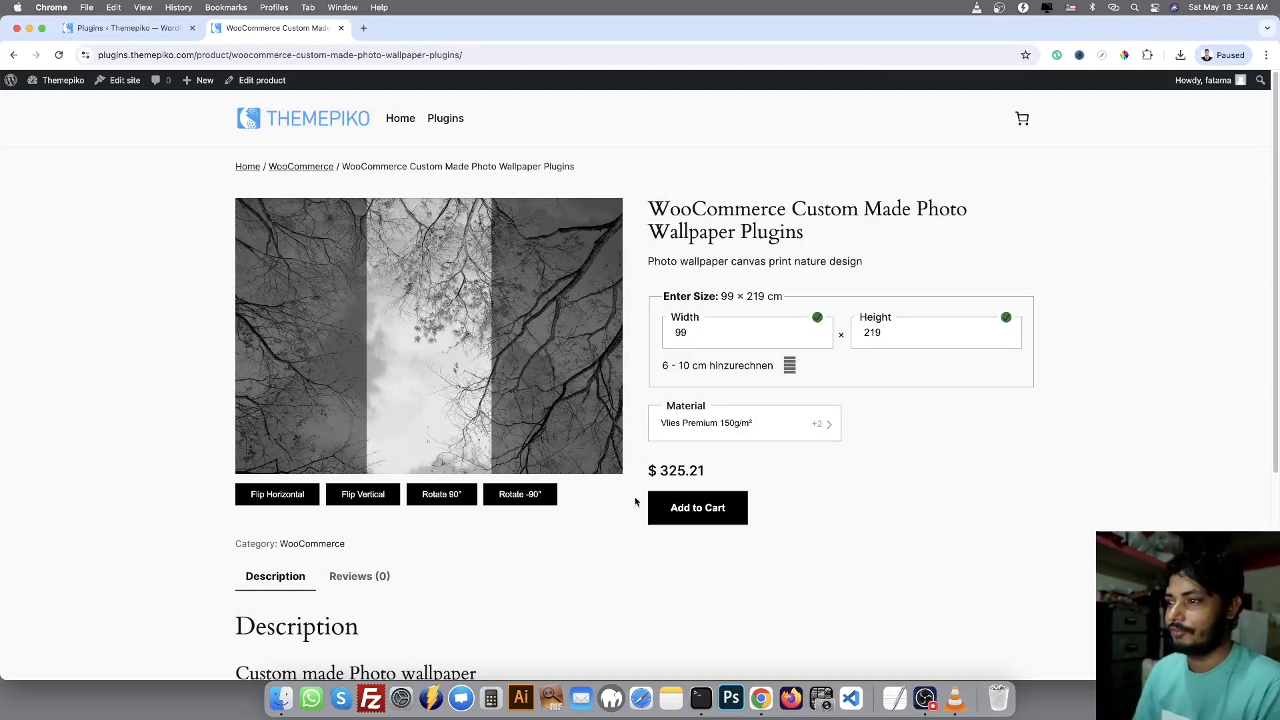
- Check the product price and add the customised wallpaper to the cart
left_click_drag(657, 477, 705, 475)
left_click(811, 536)
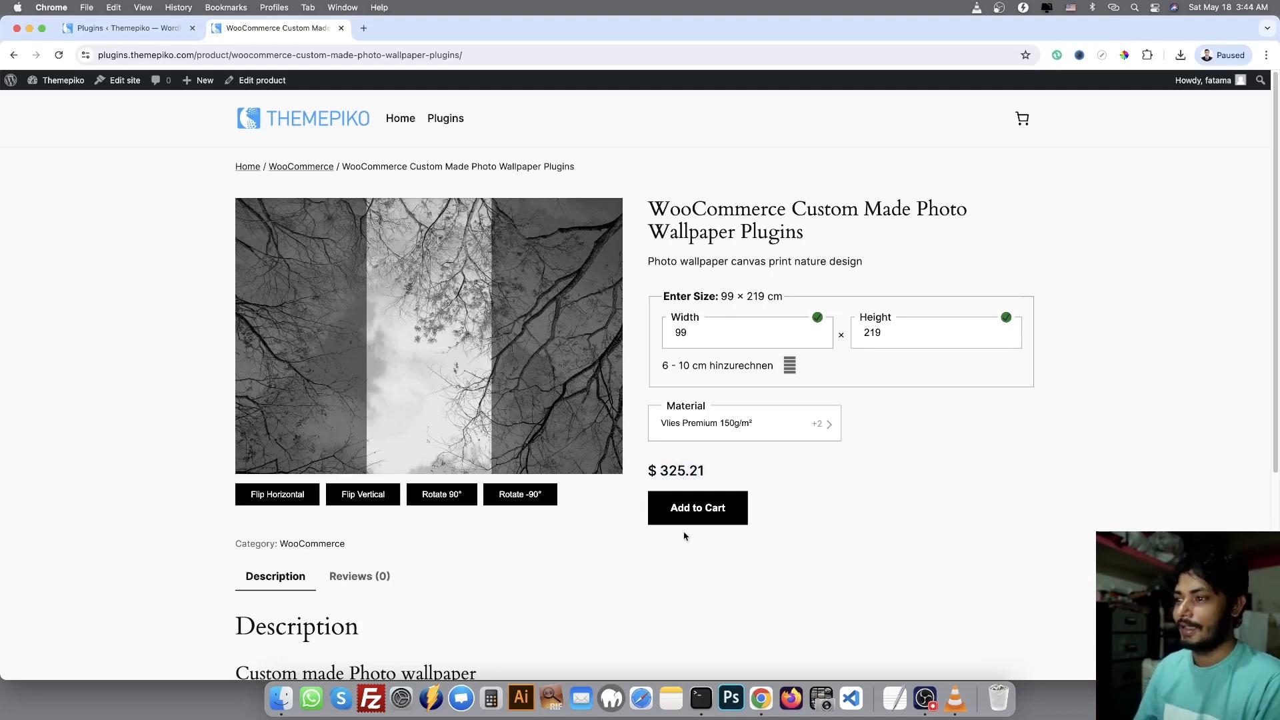
left_click(692, 516)
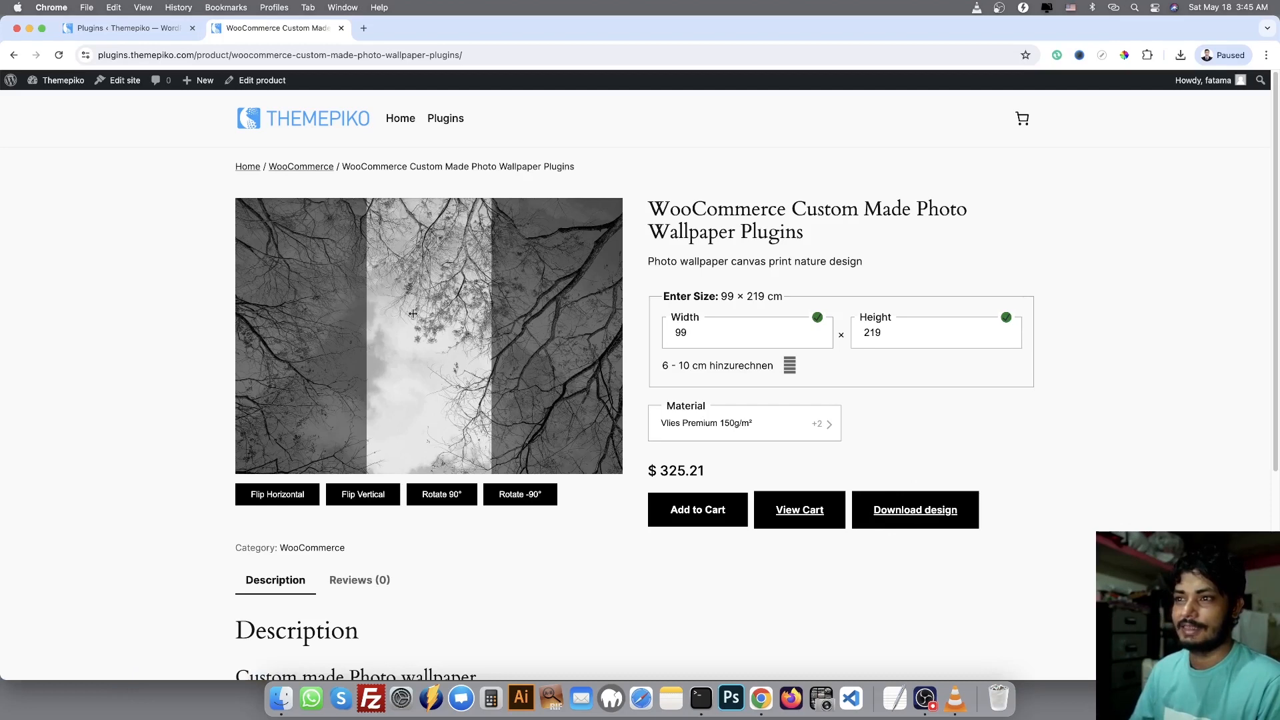
- Download the customised wallpaper design and open the PNG from the Downloads folder in the browser
left_click(905, 515)
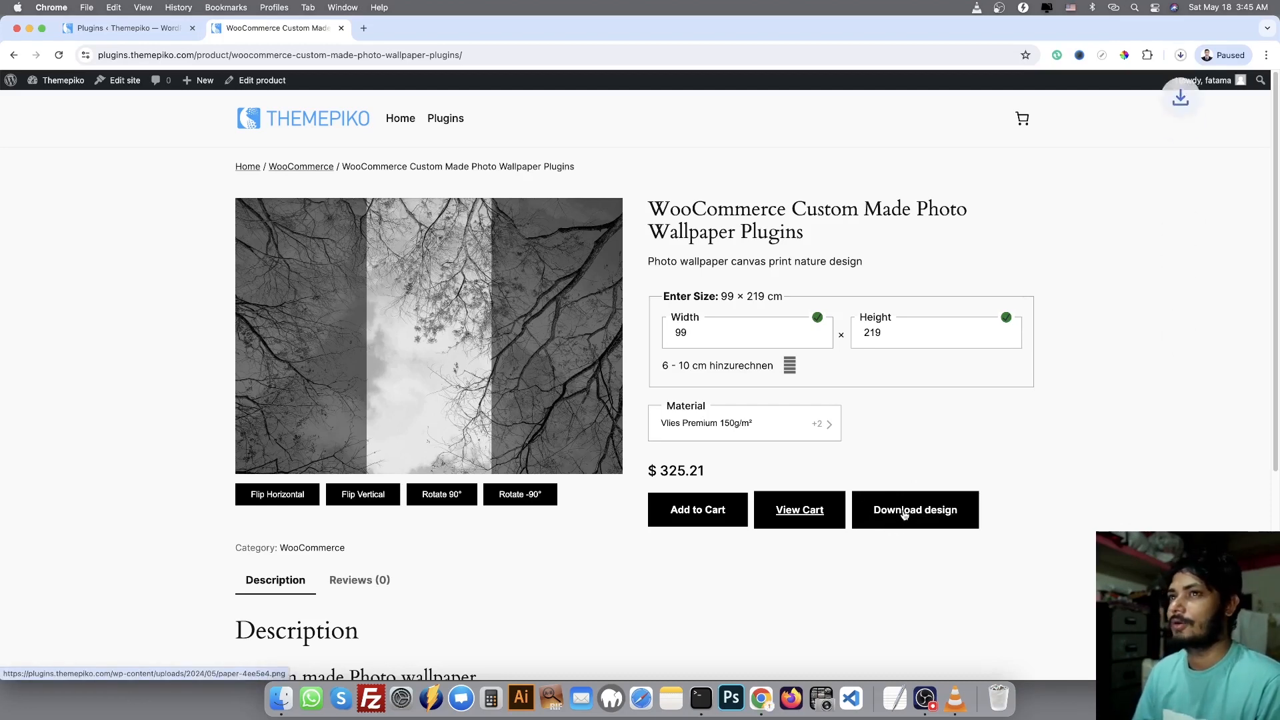
left_click(1141, 87)
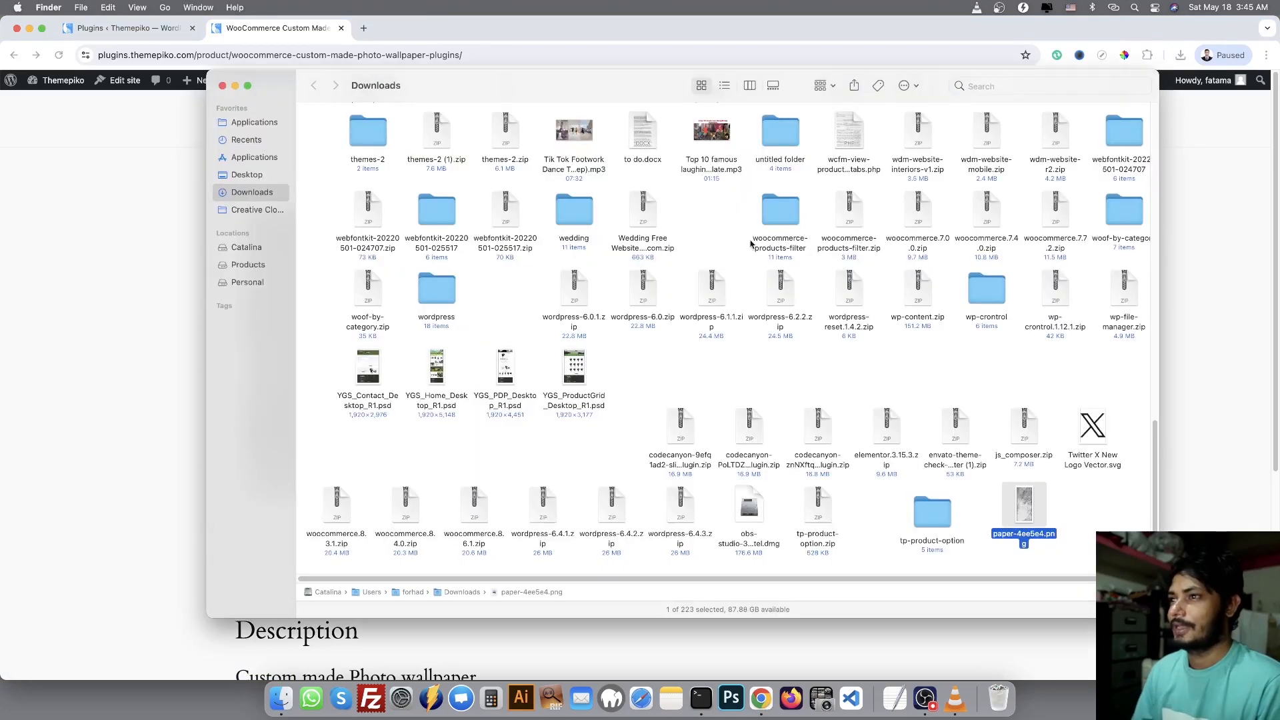
left_click_drag(1023, 510, 381, 32)
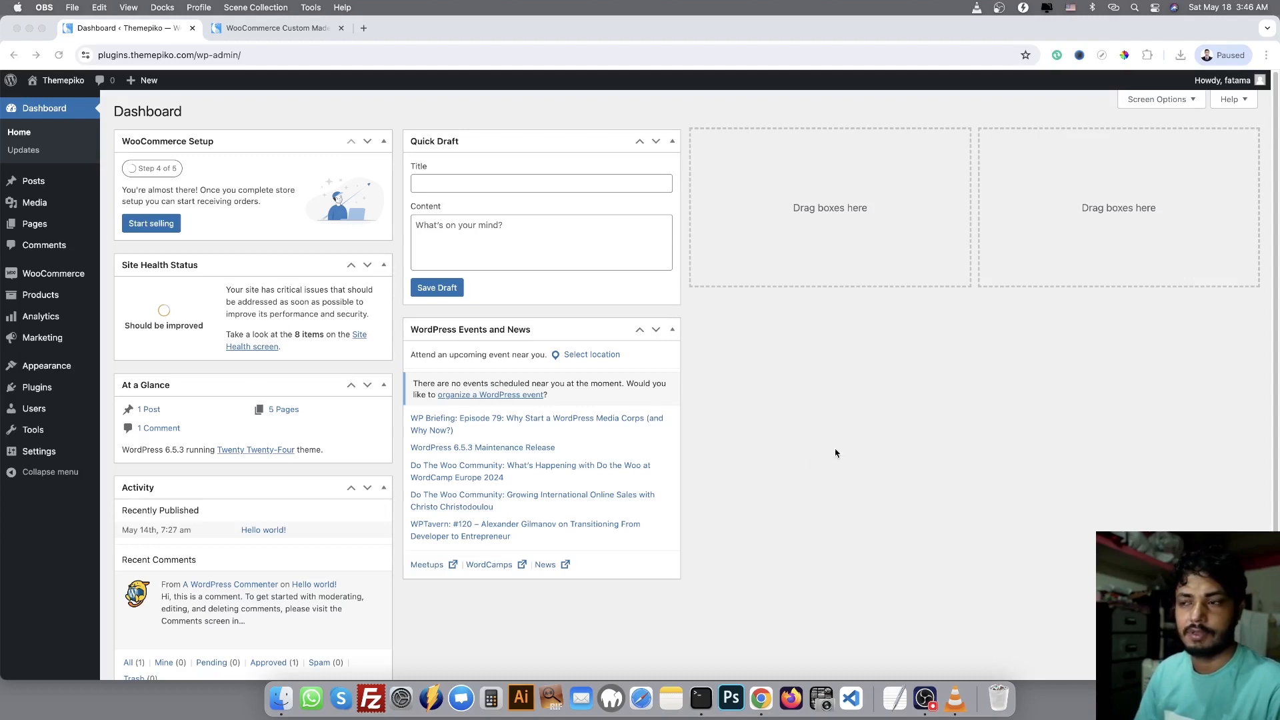
- Open the plugin upload form in the WordPress admin for installing a plugin from a .zip file
left_click(797, 475)
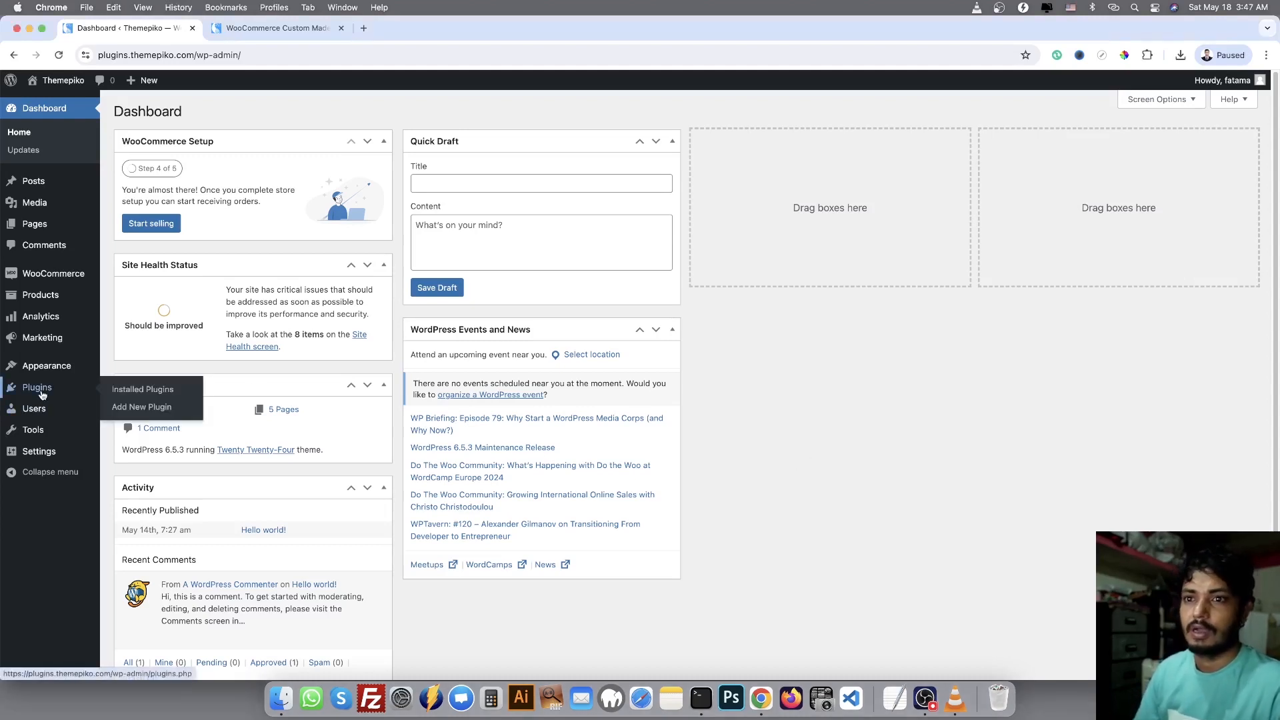
left_click(37, 388)
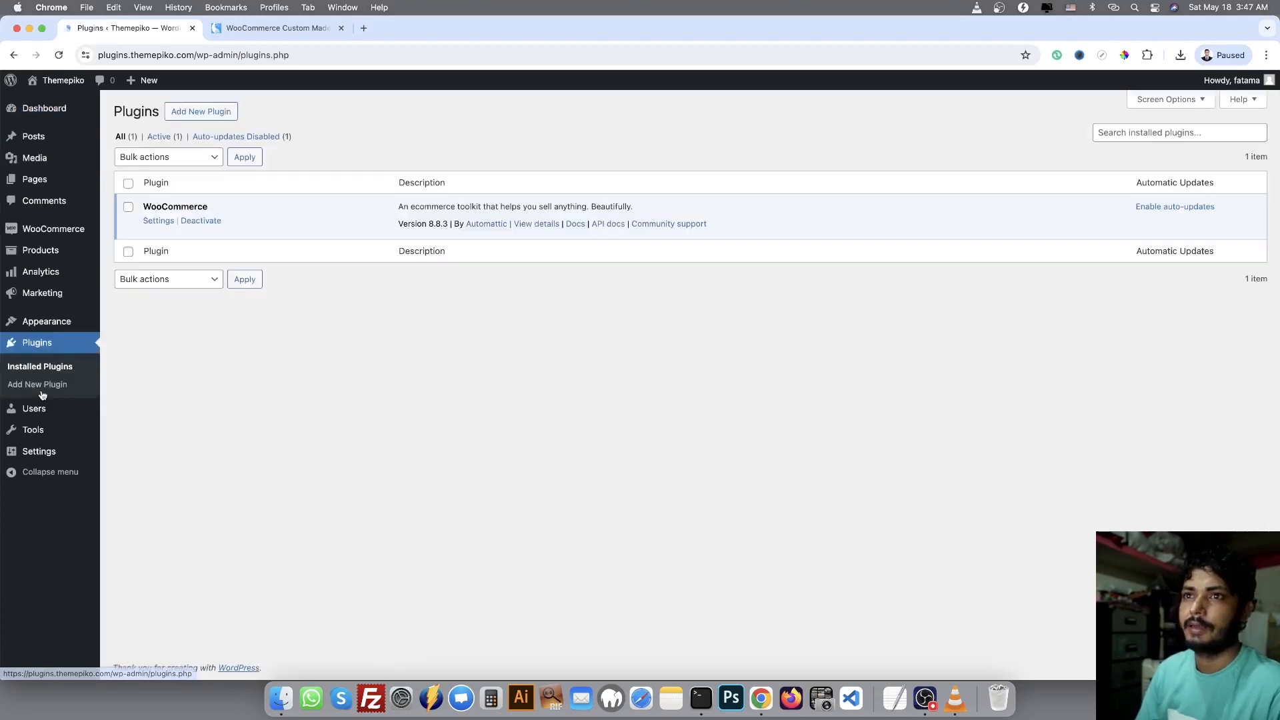
left_click(210, 120)
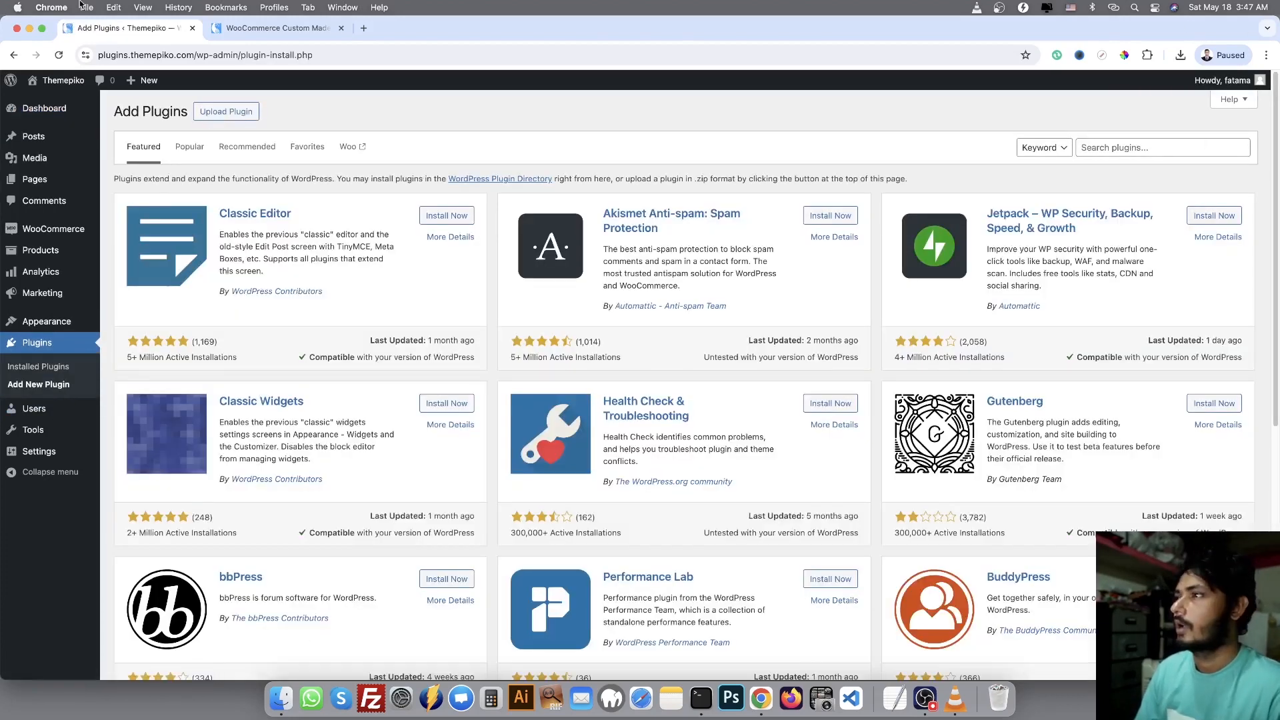
left_click(241, 115)
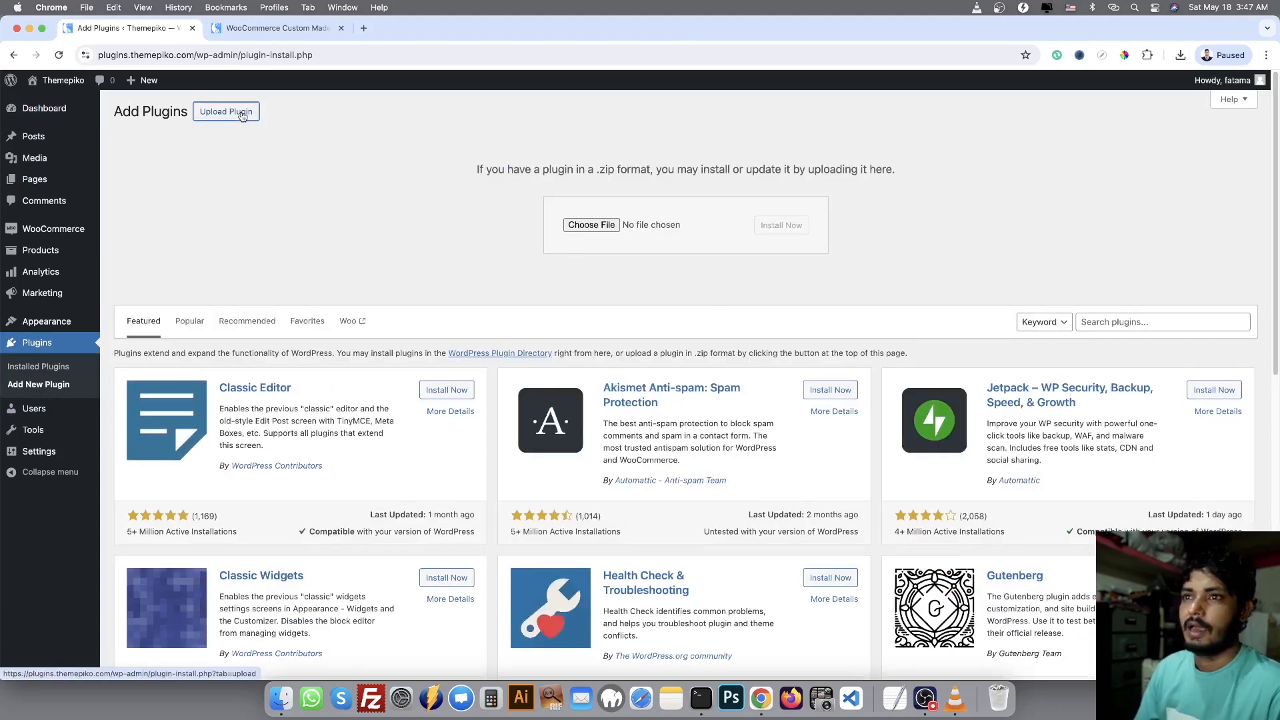
- Choose tp-product-option.zip from the Download-Package folder on the Desktop as the plugin file to upload
left_click(590, 226)
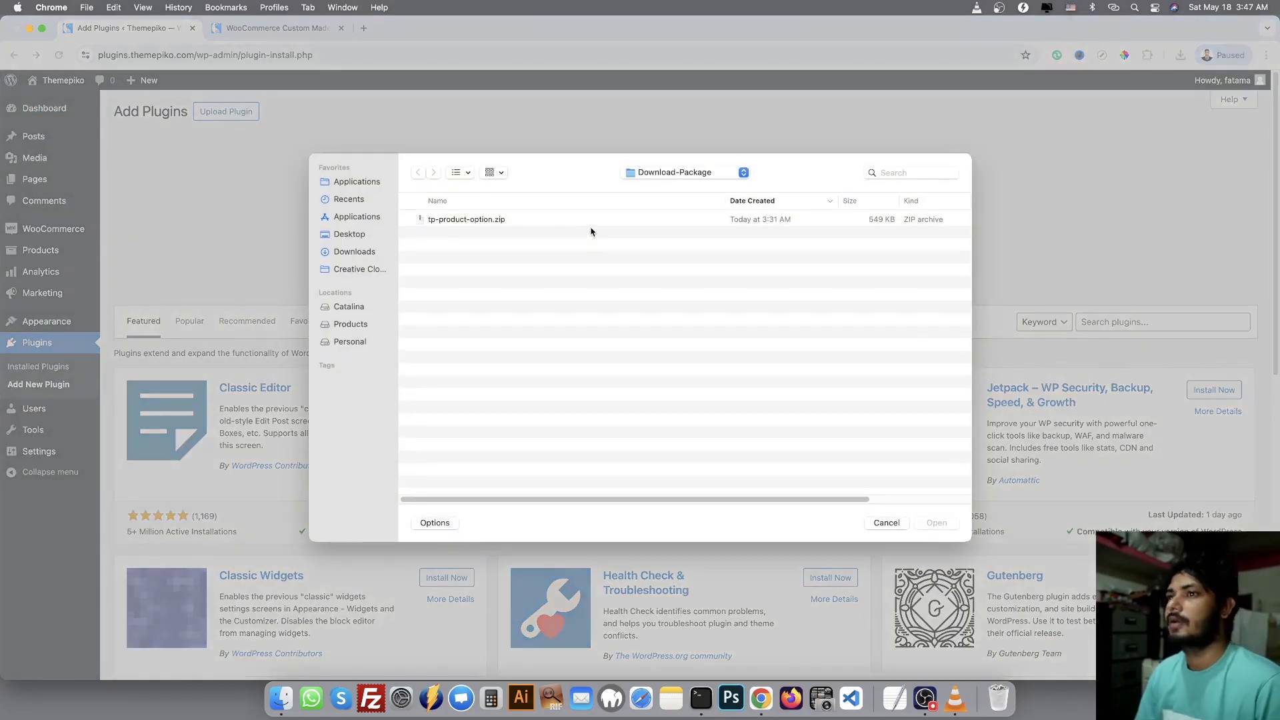
left_click(371, 240)
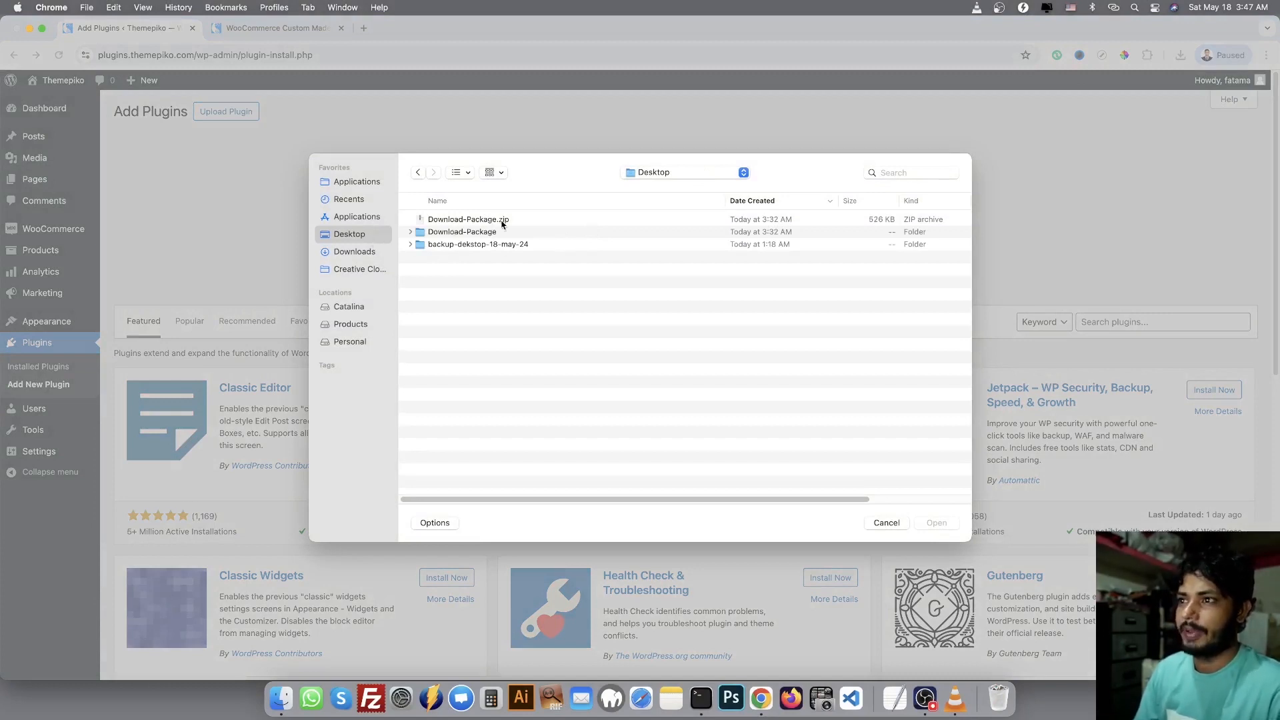
double_click(453, 233)
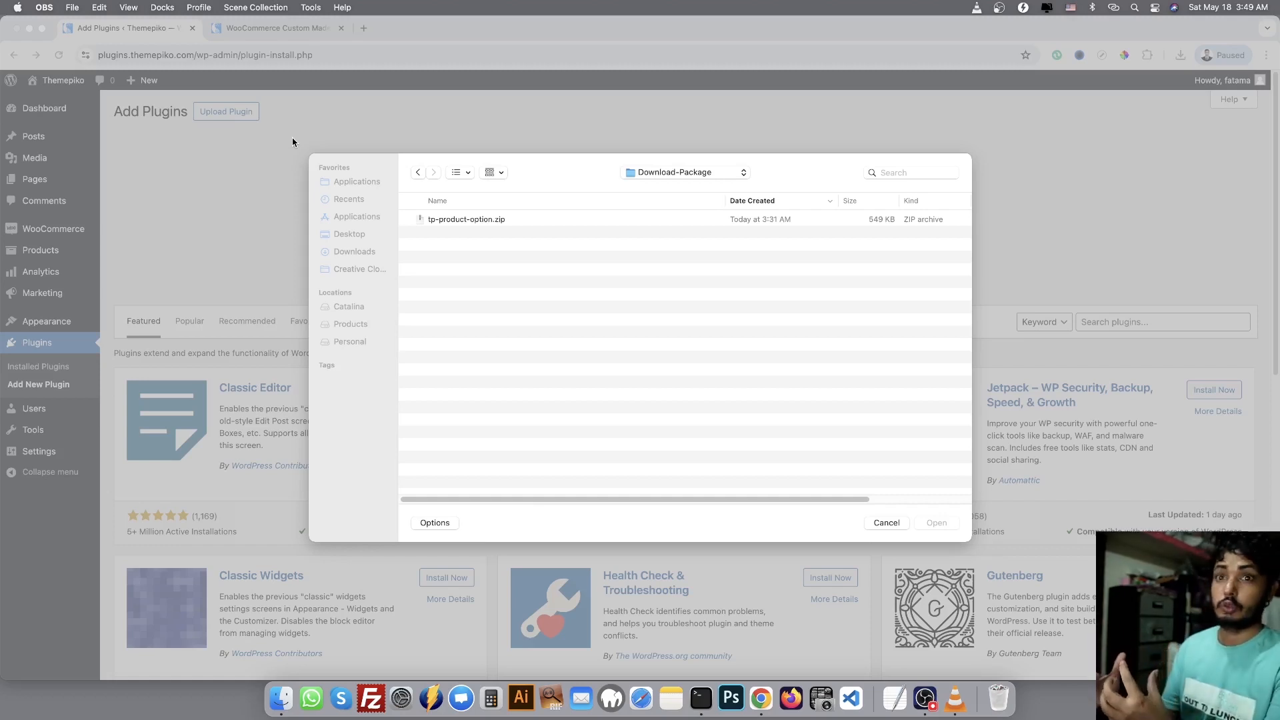
left_click(487, 222)
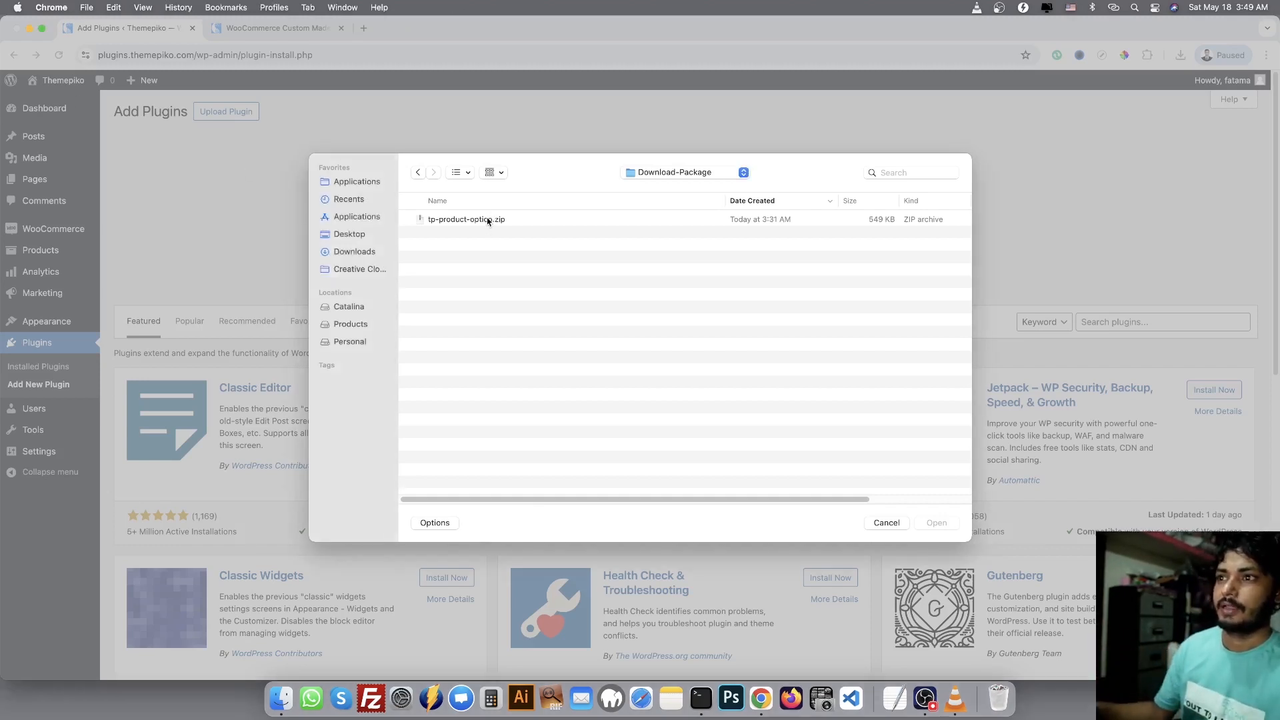
left_click(452, 222)
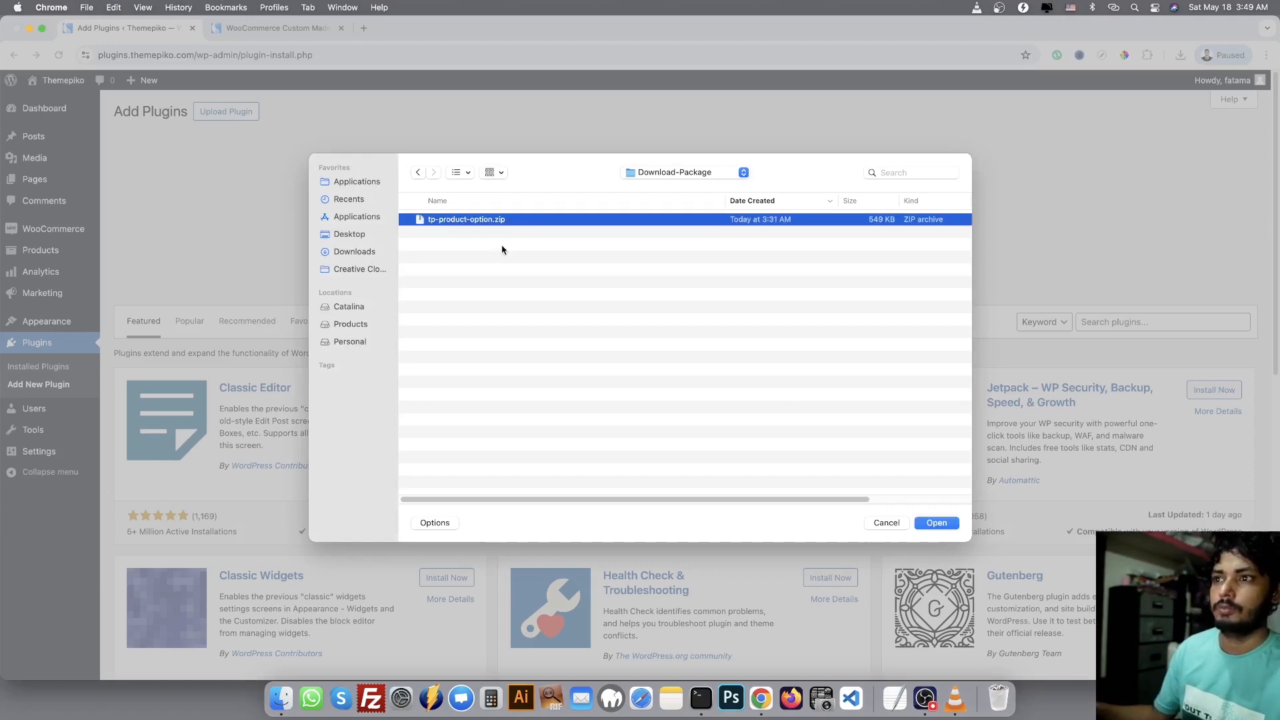
left_click(946, 522)
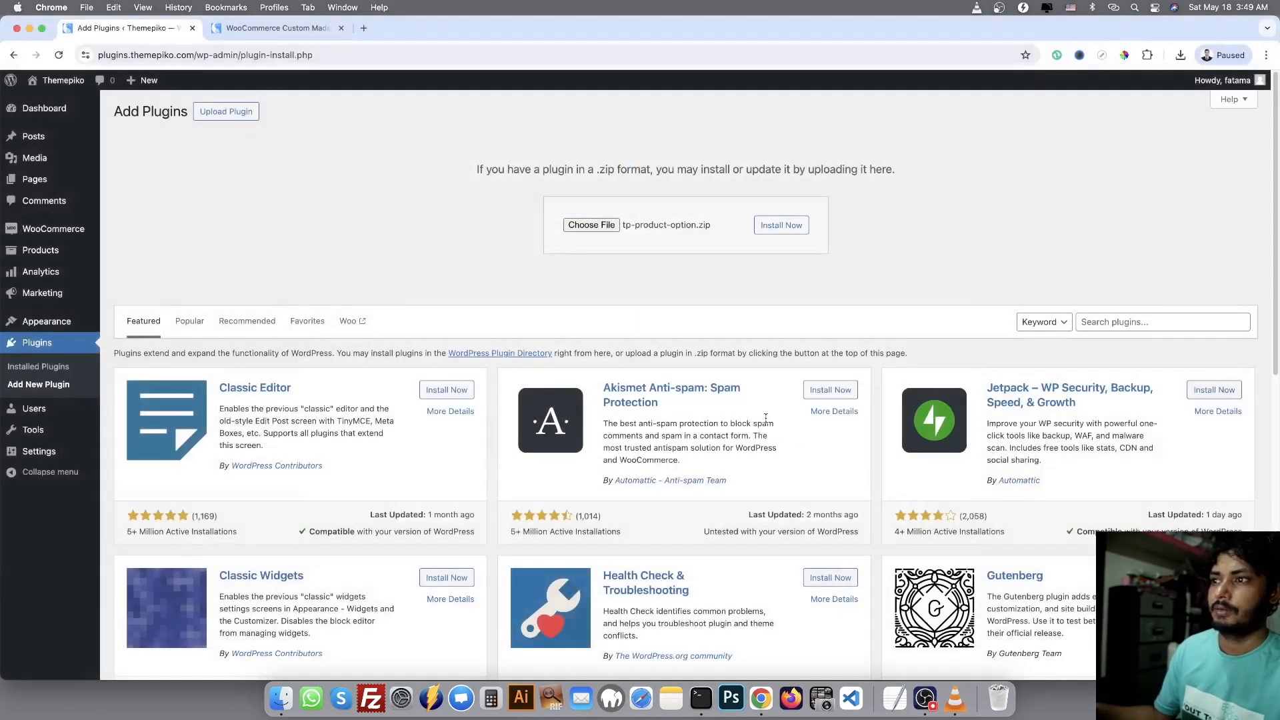
- Install the uploaded tp-product-option.zip plugin and activate it
left_click(791, 229)
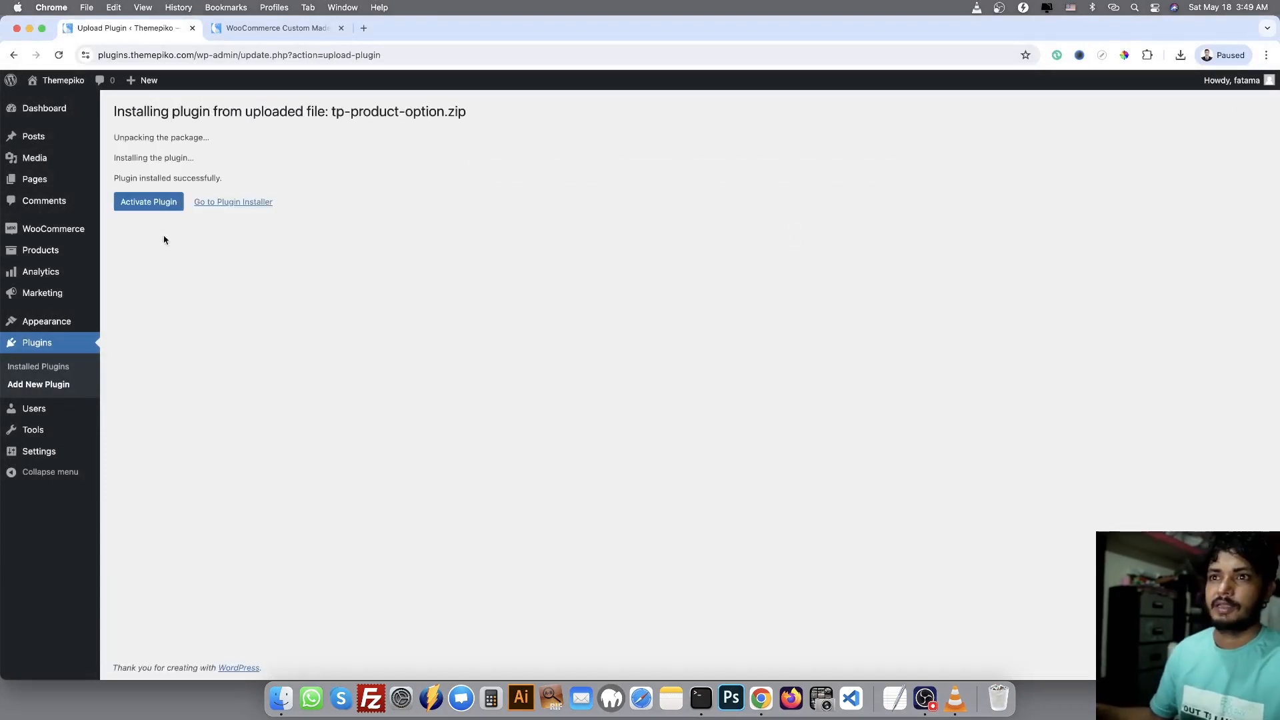
left_click(129, 211)
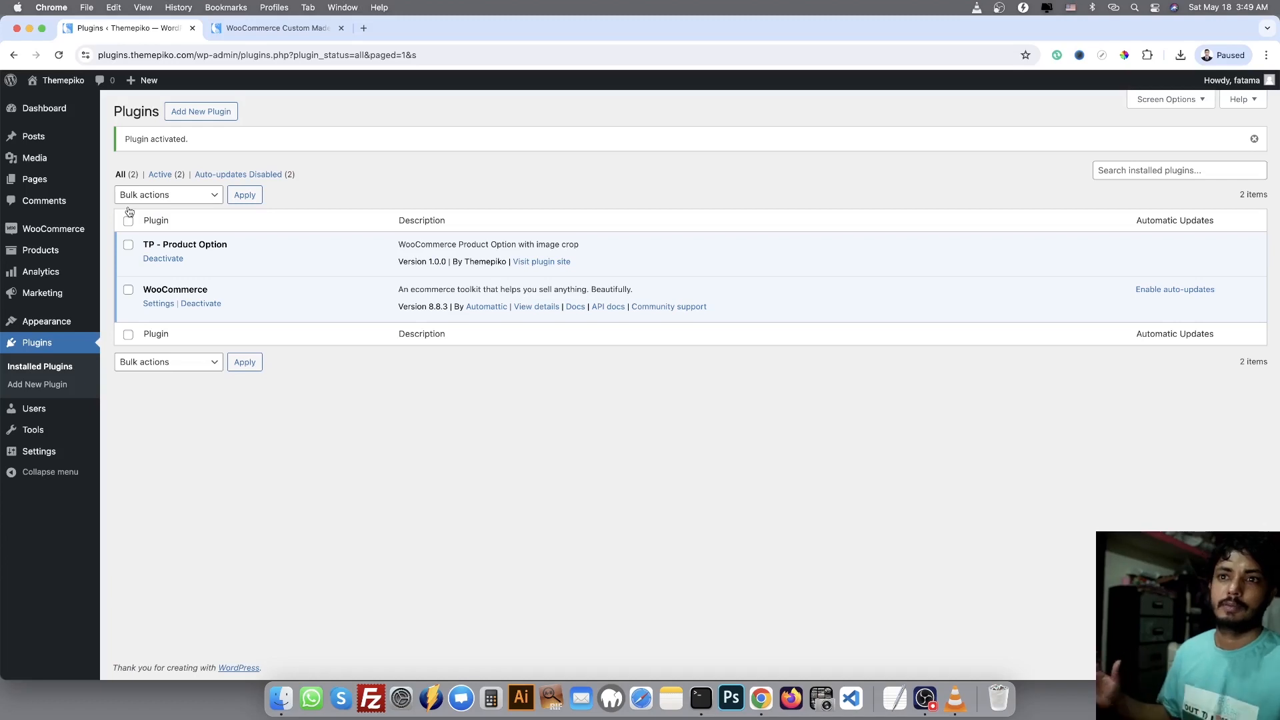
- Open the WooCommerce Custom Made Photo Wallpaper Plugins product for editing and toggle its Paper Print option off and on again
left_click(48, 261)
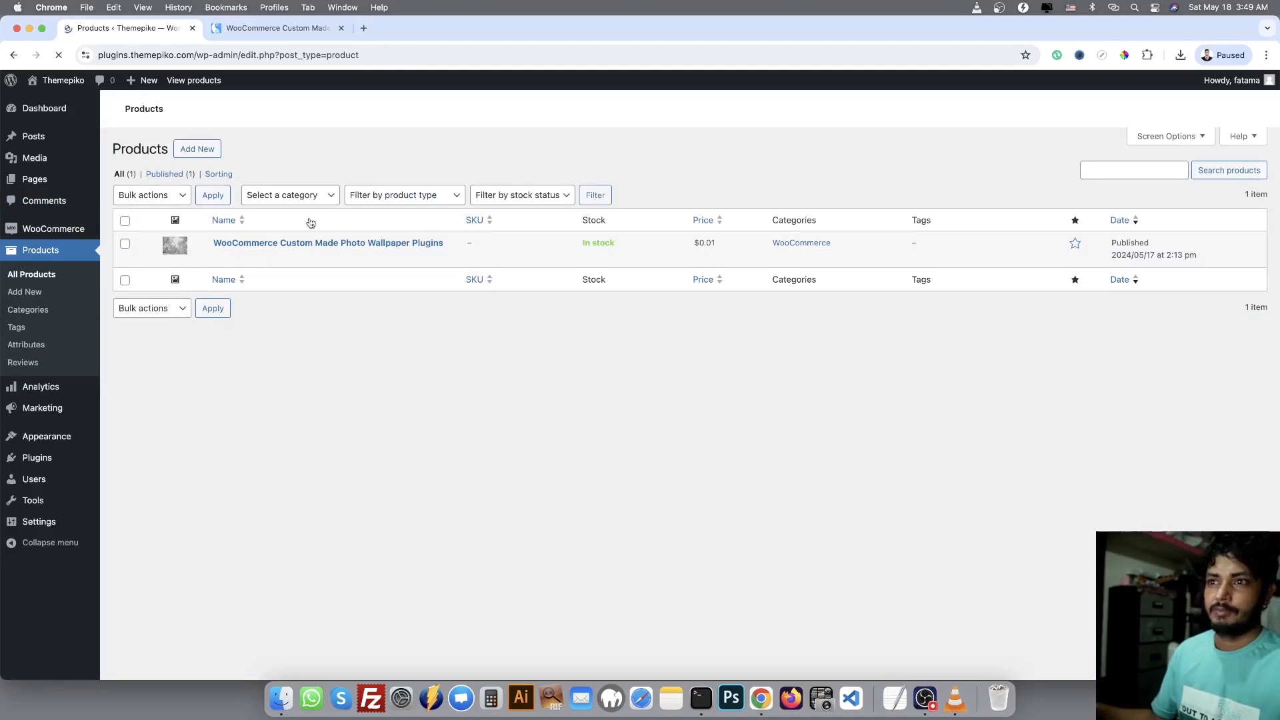
left_click(249, 258)
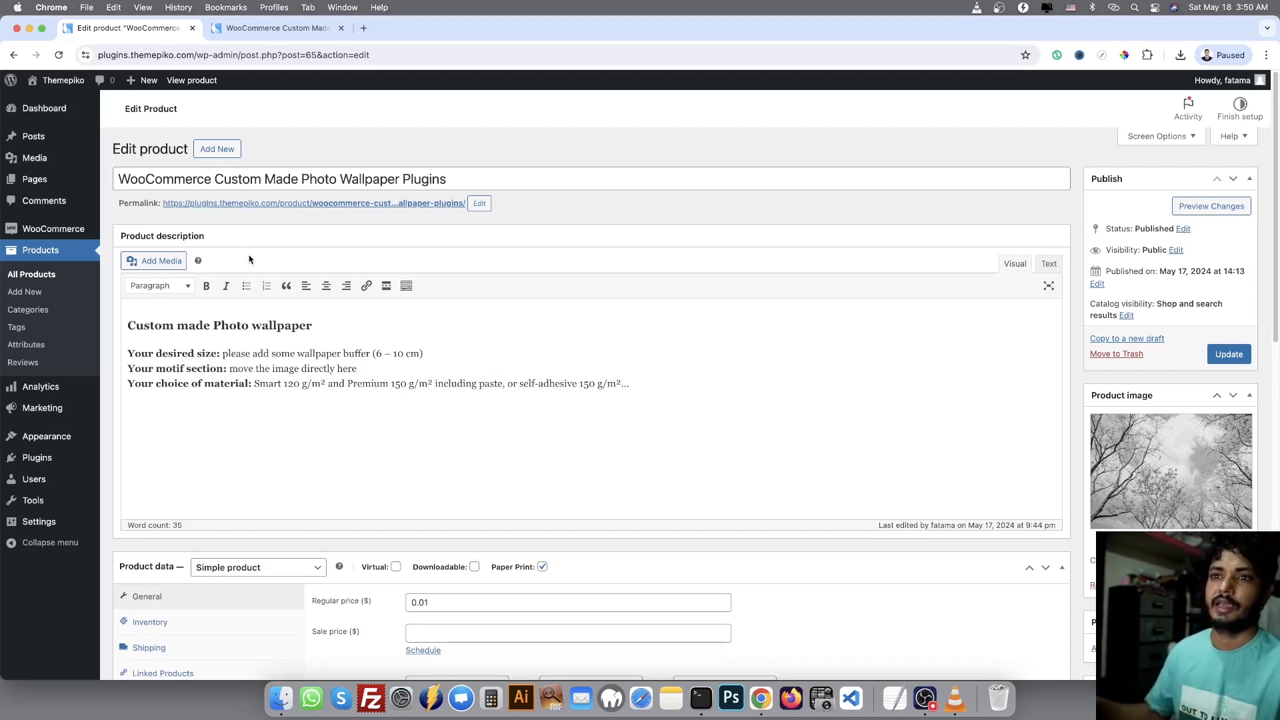
left_click(542, 566)
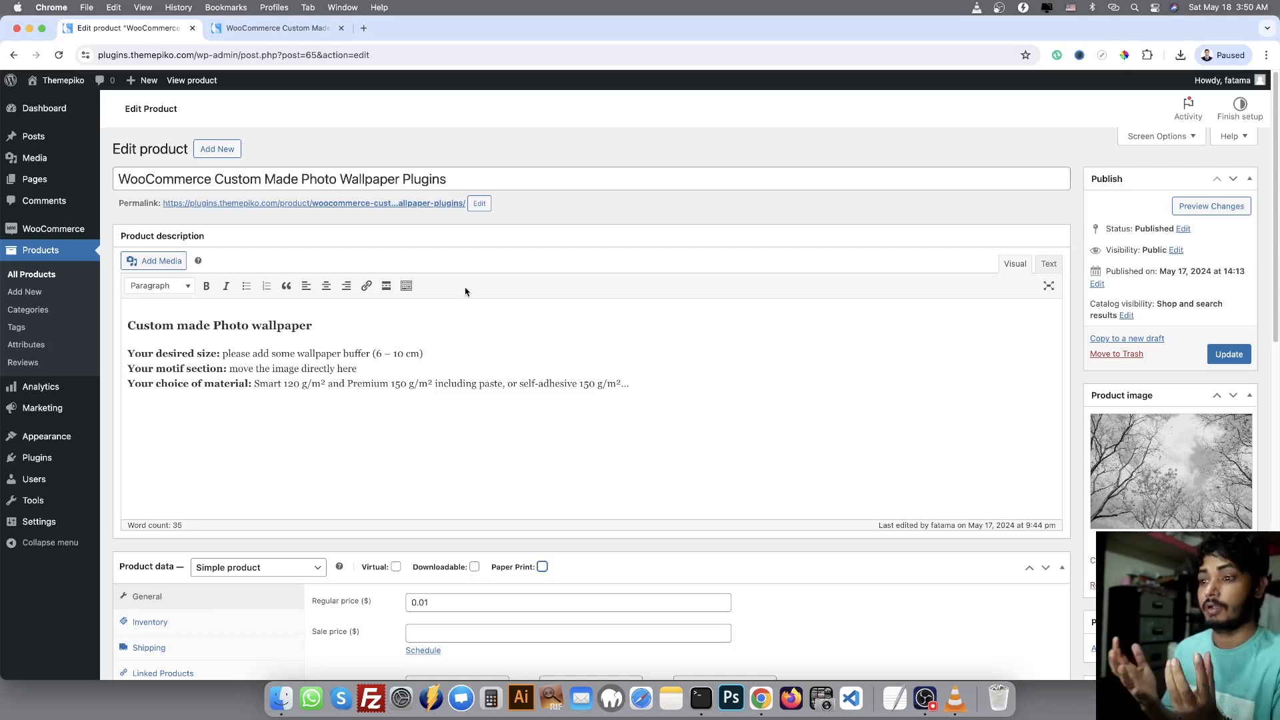
left_click(542, 567)
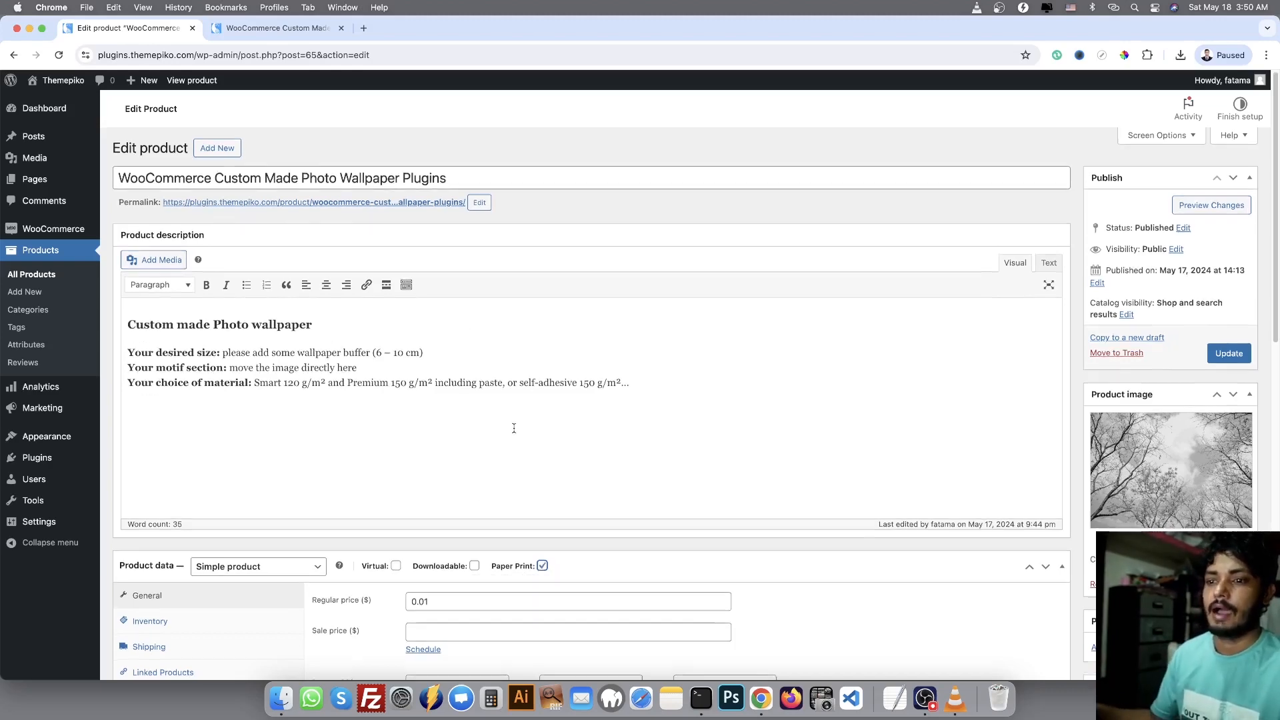
- Examine the product's paper width, paper height and material fields, comparing them with the size inputs on the shop page
scroll(528, 422, "down", 1)
scroll(873, 499, "down", 5)
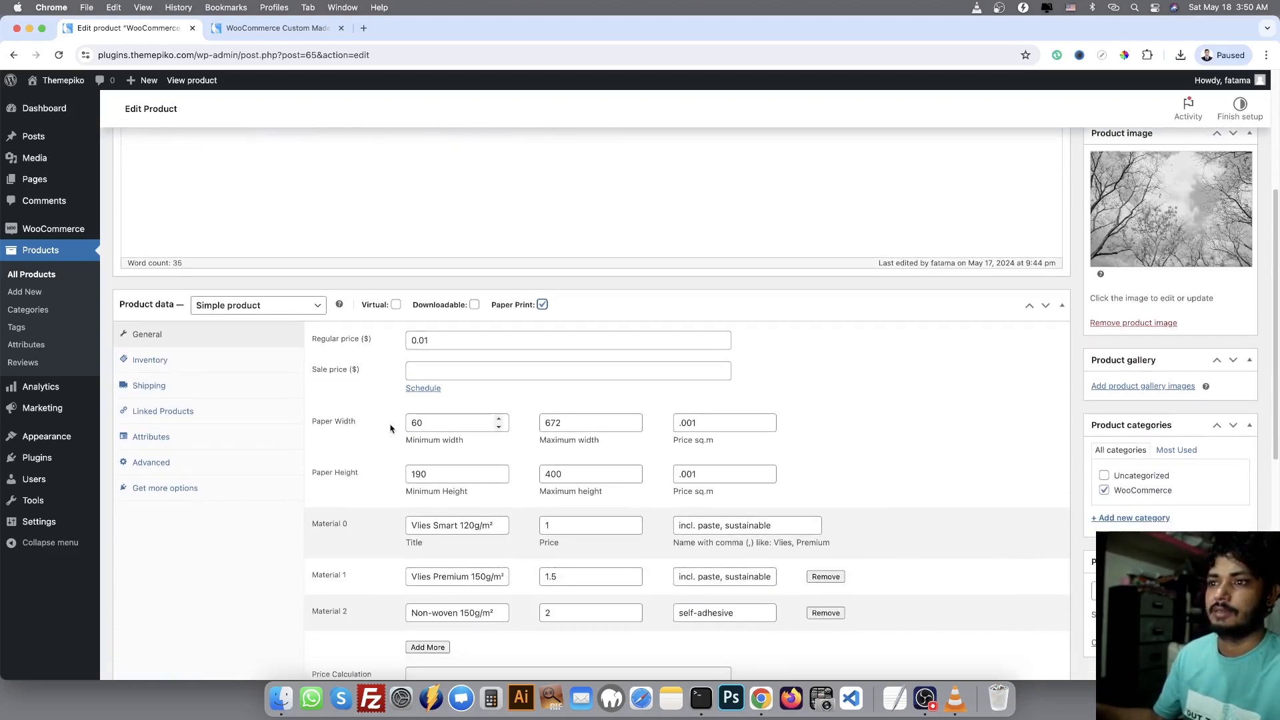
key("ctrl+Tab")
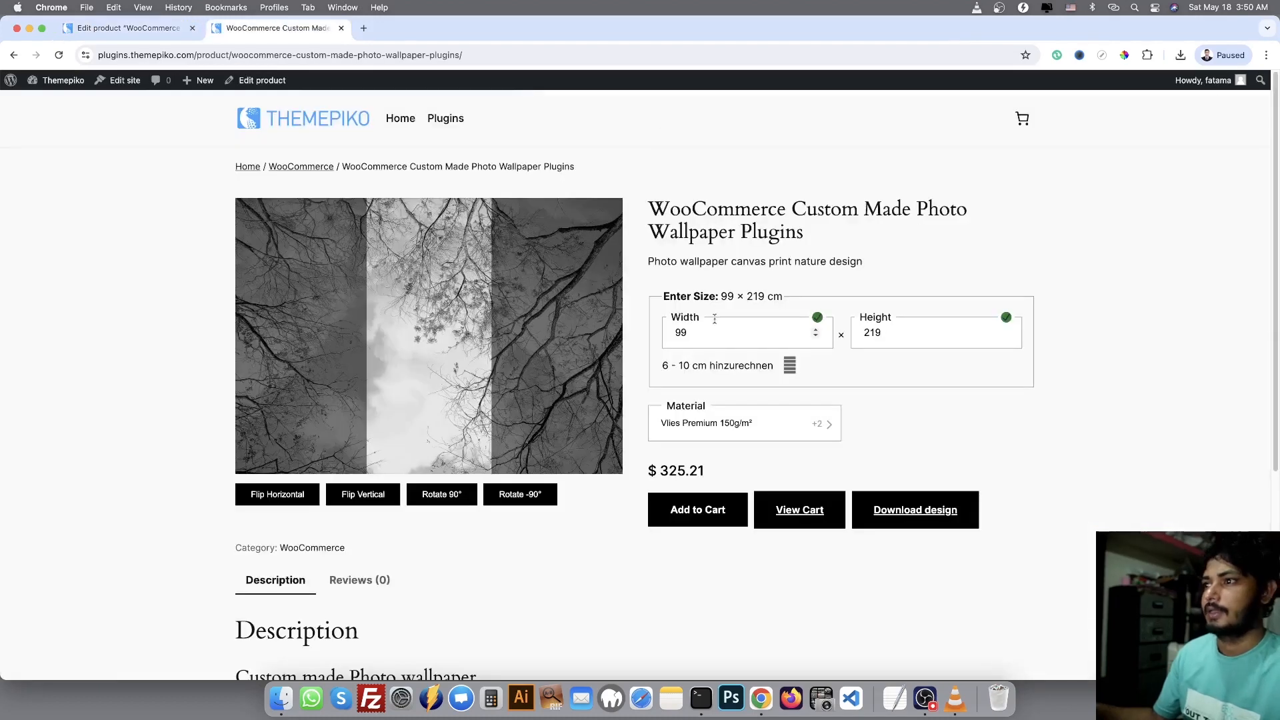
left_click(138, 31)
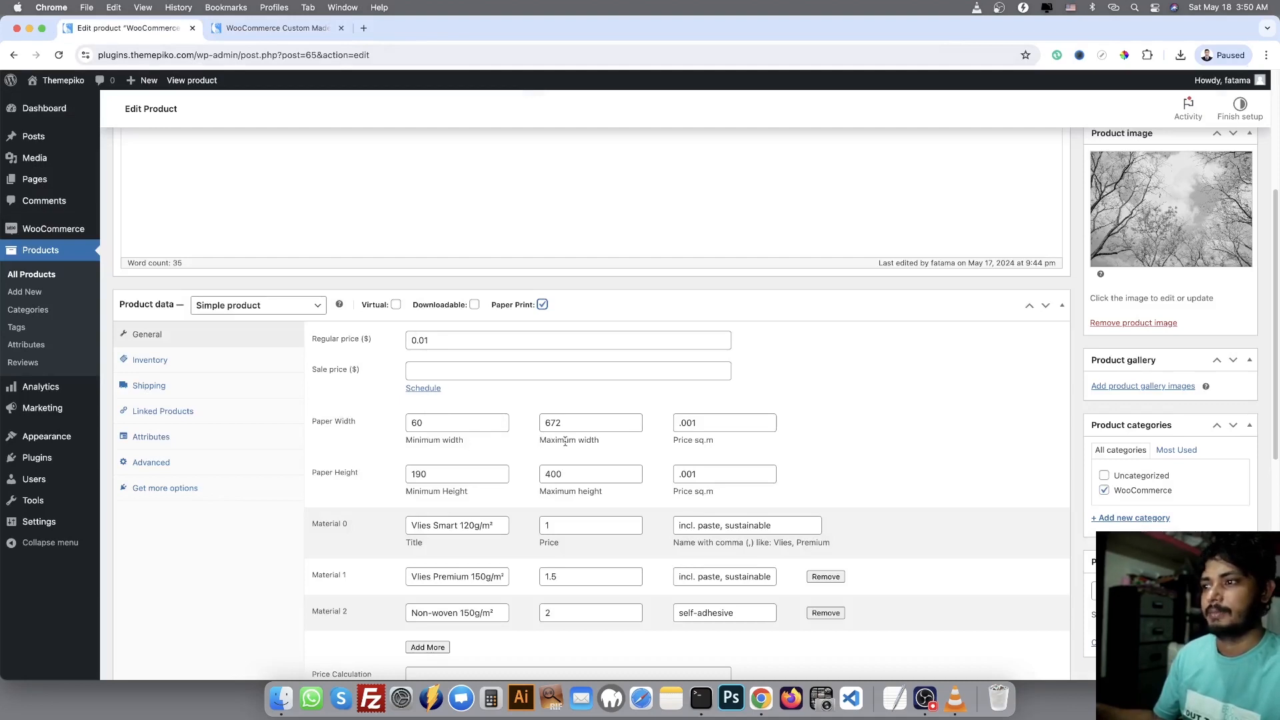
left_click_drag(675, 443, 732, 446)
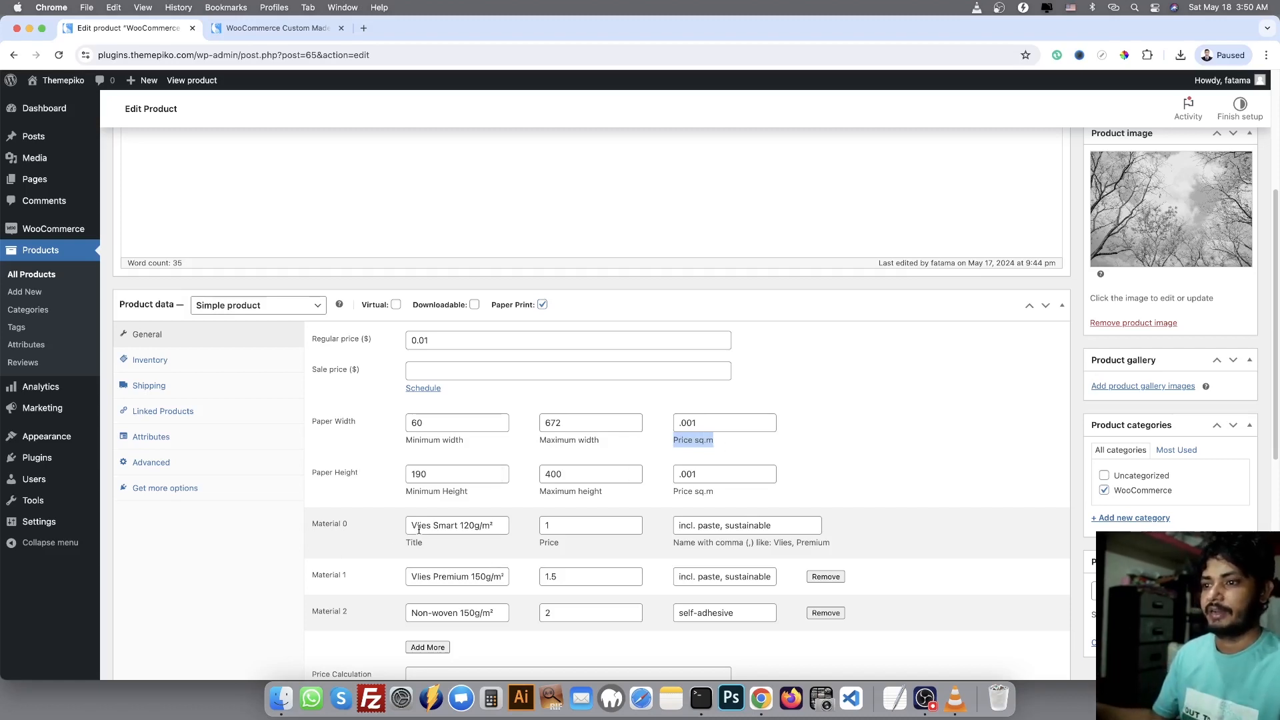
left_click_drag(419, 530, 448, 529)
left_click(573, 529)
left_click(778, 527)
scroll(849, 580, "down", 1)
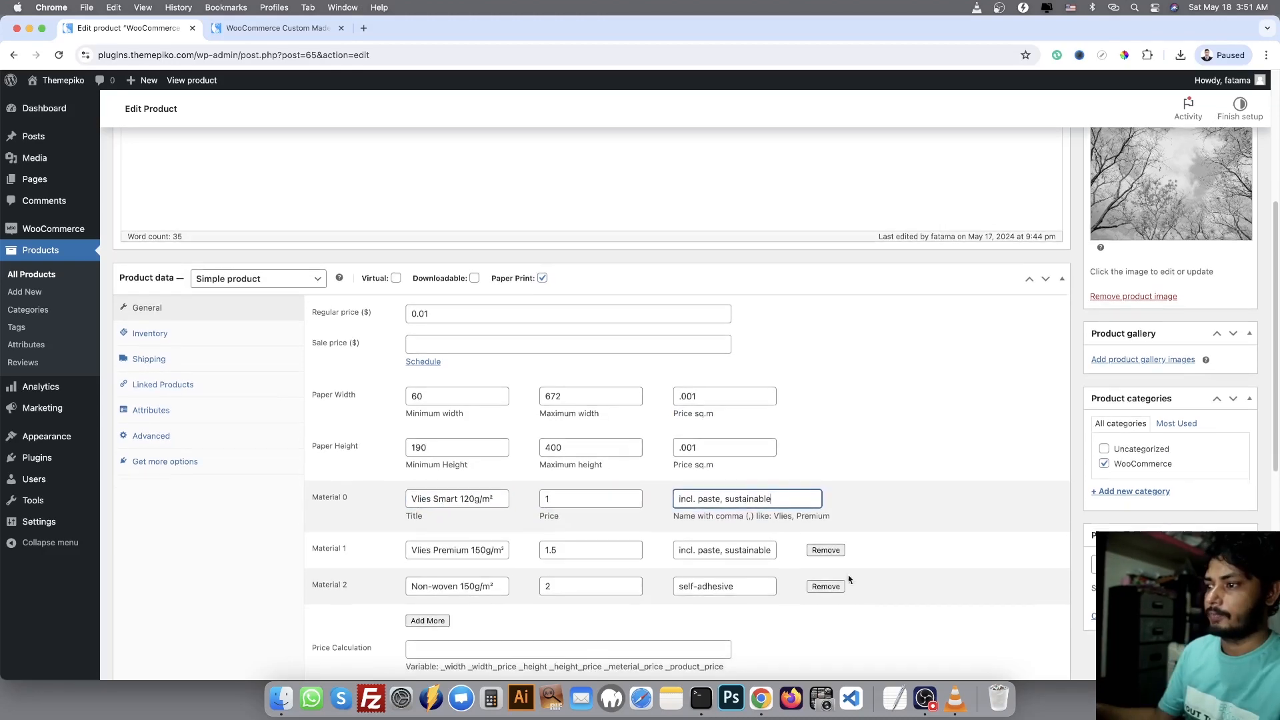
- Add another empty material row to the product's paper print settings
left_click(427, 620)
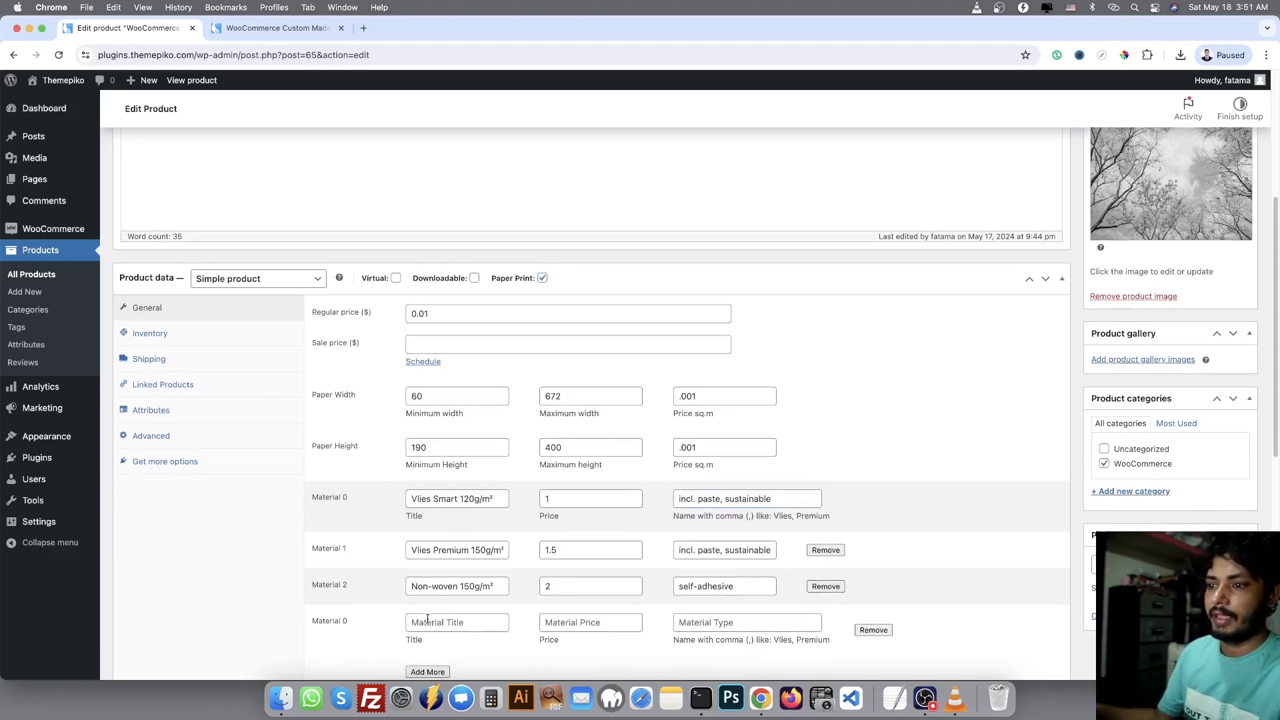
scroll(514, 591, "down", 2)
scroll(626, 585, "down", 3)
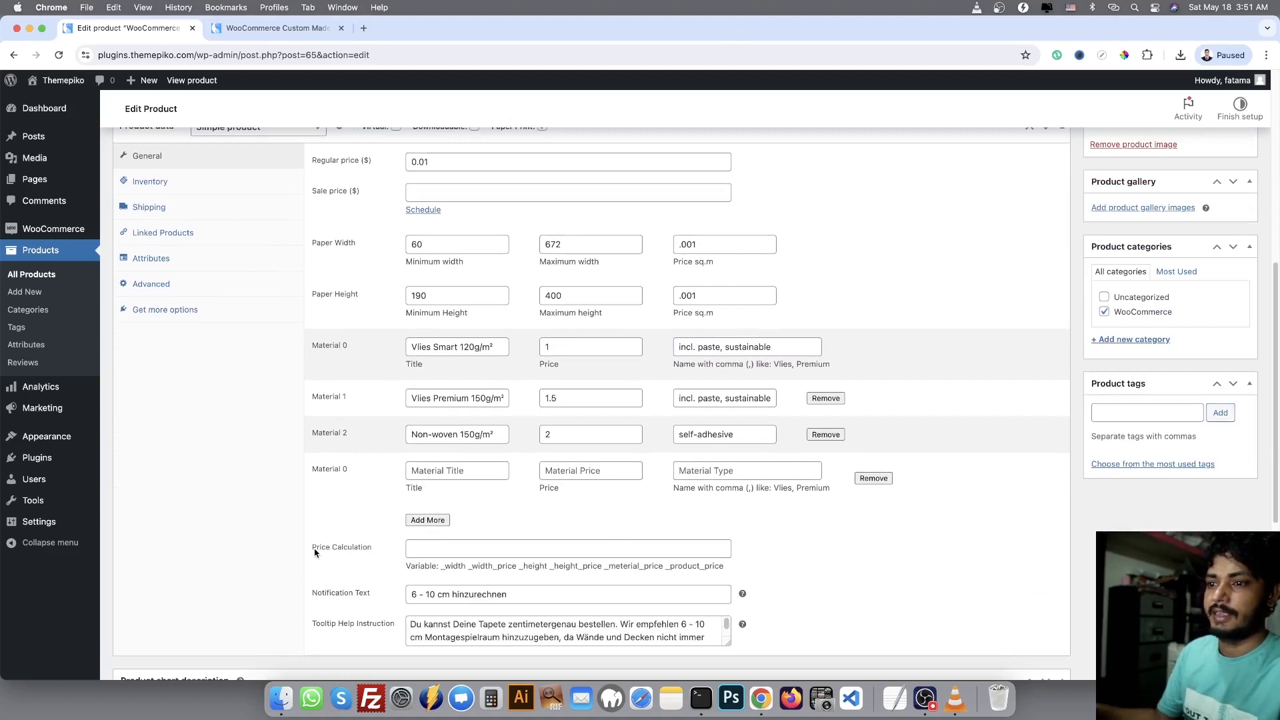
- Examine the Price Calculation field and its list of variables in the product's paper print settings
left_click(353, 550)
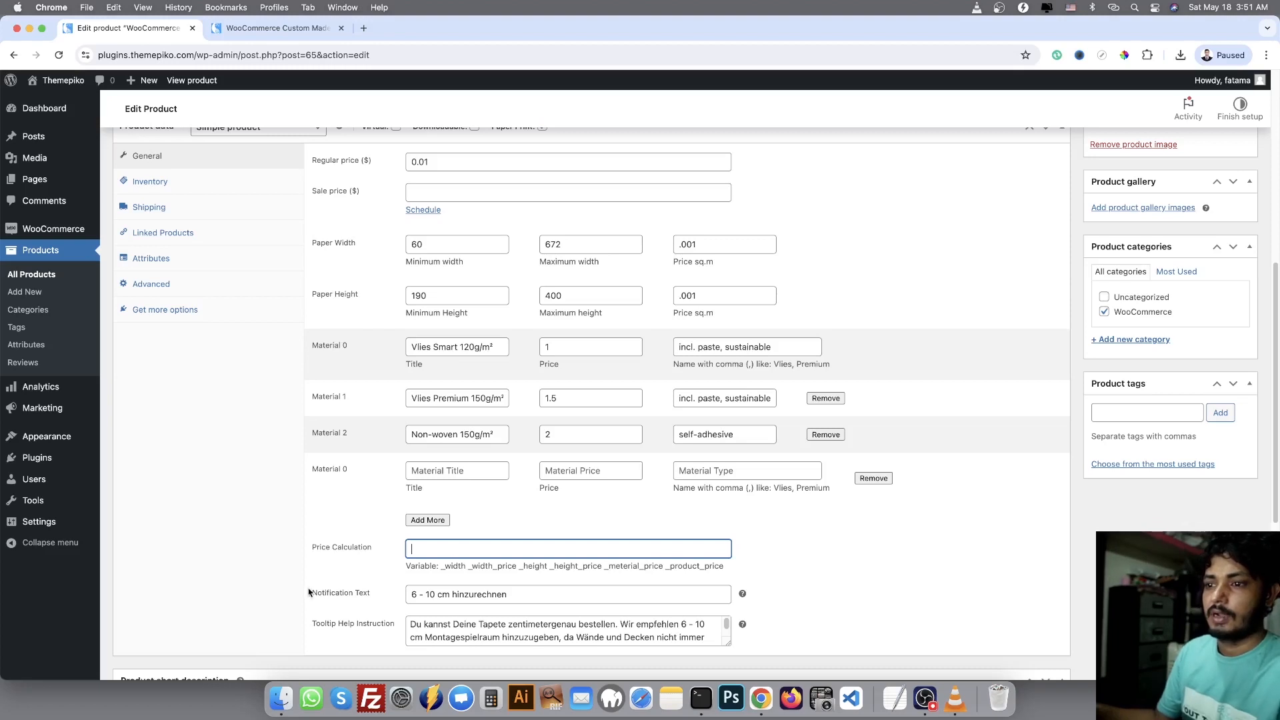
scroll(338, 596, "down", 1)
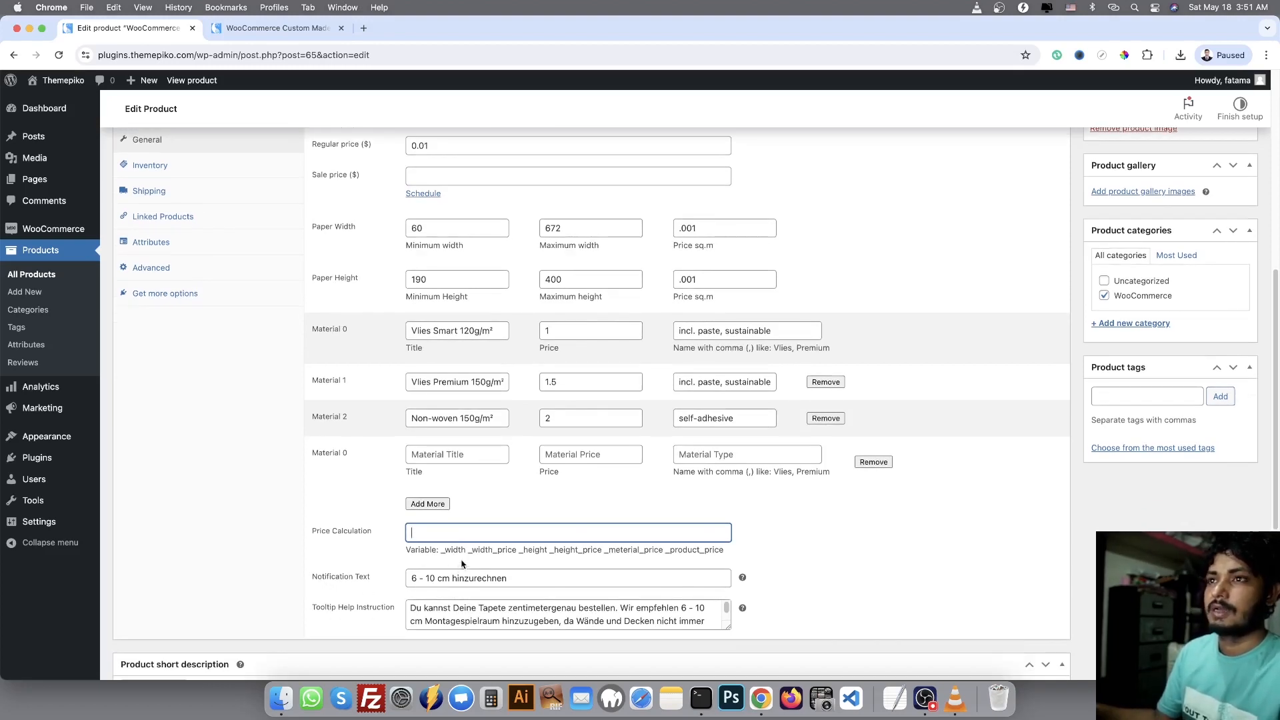
scroll(451, 582, "up", 3)
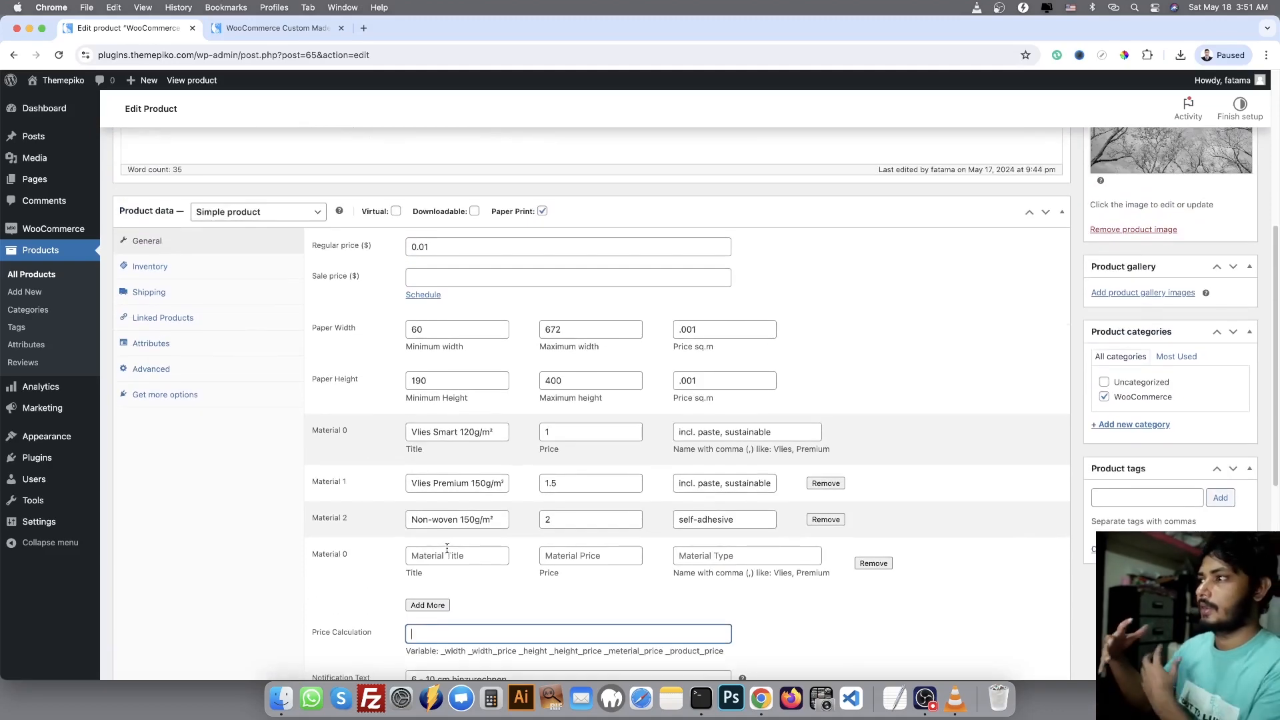
- Try a wallpaper width of 800 on the product's shop page
left_click(285, 29)
left_click(700, 337)
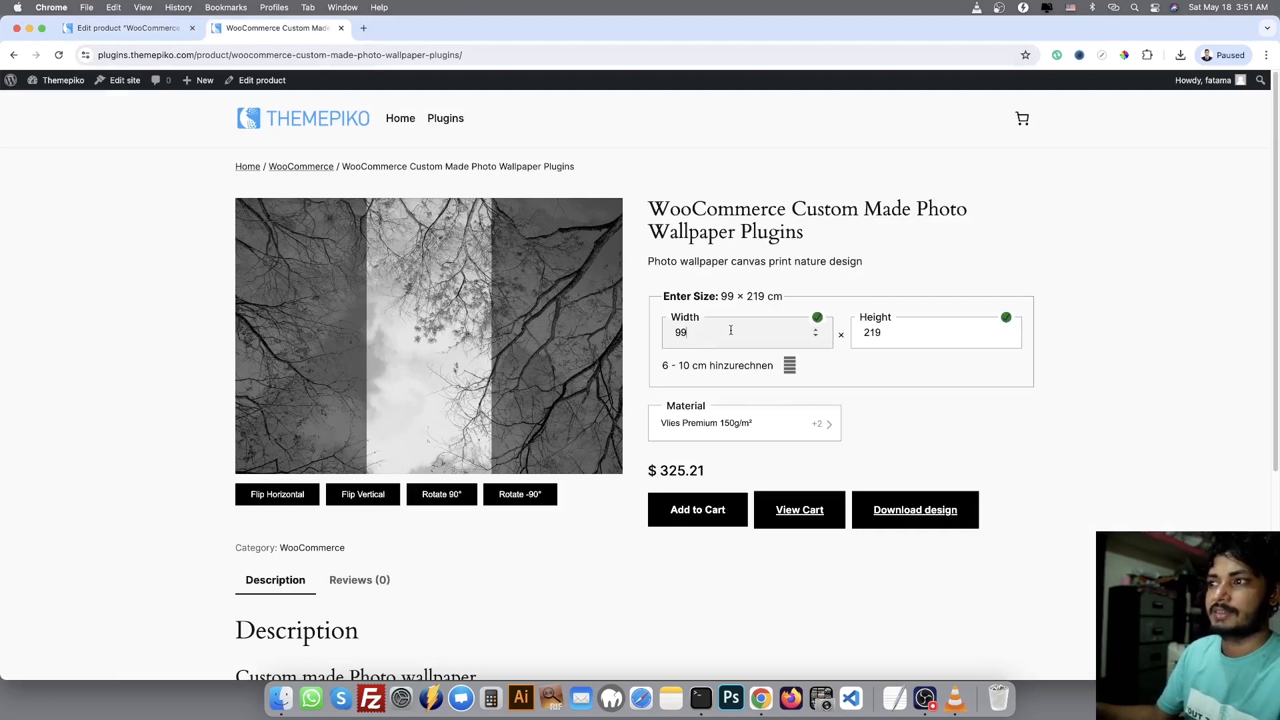
left_click_drag(725, 330, 664, 327)
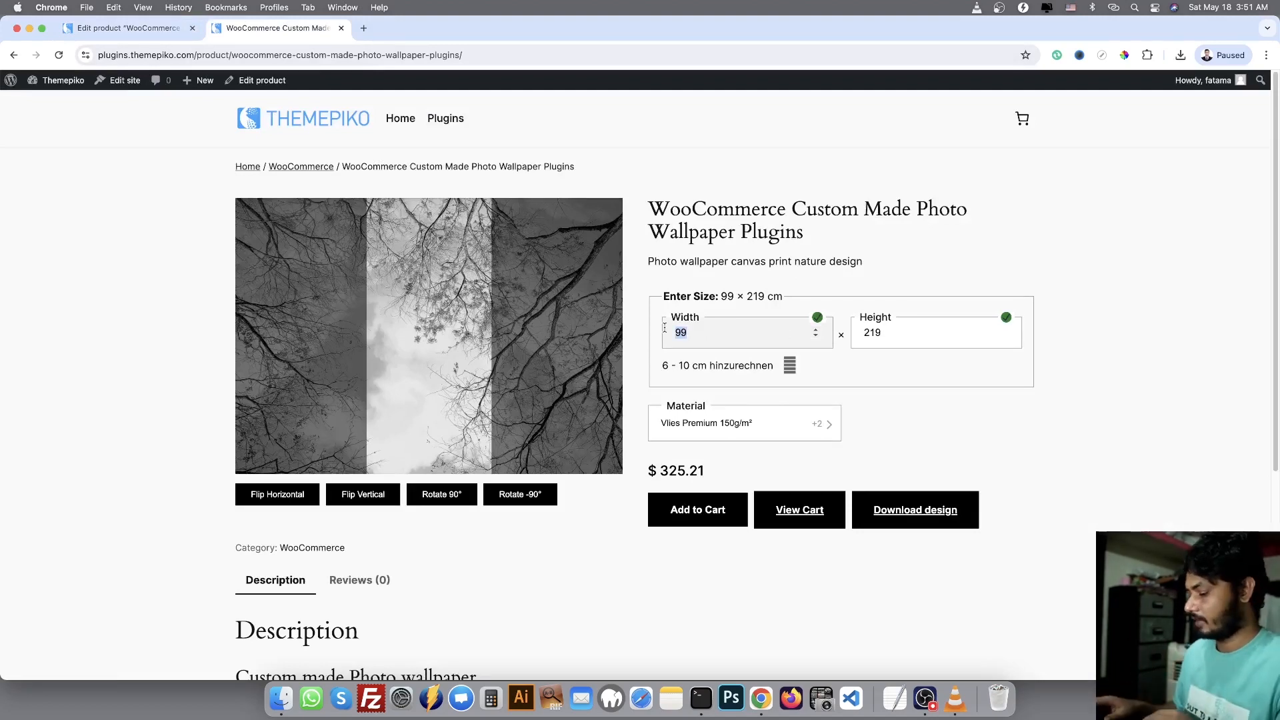
type("800")
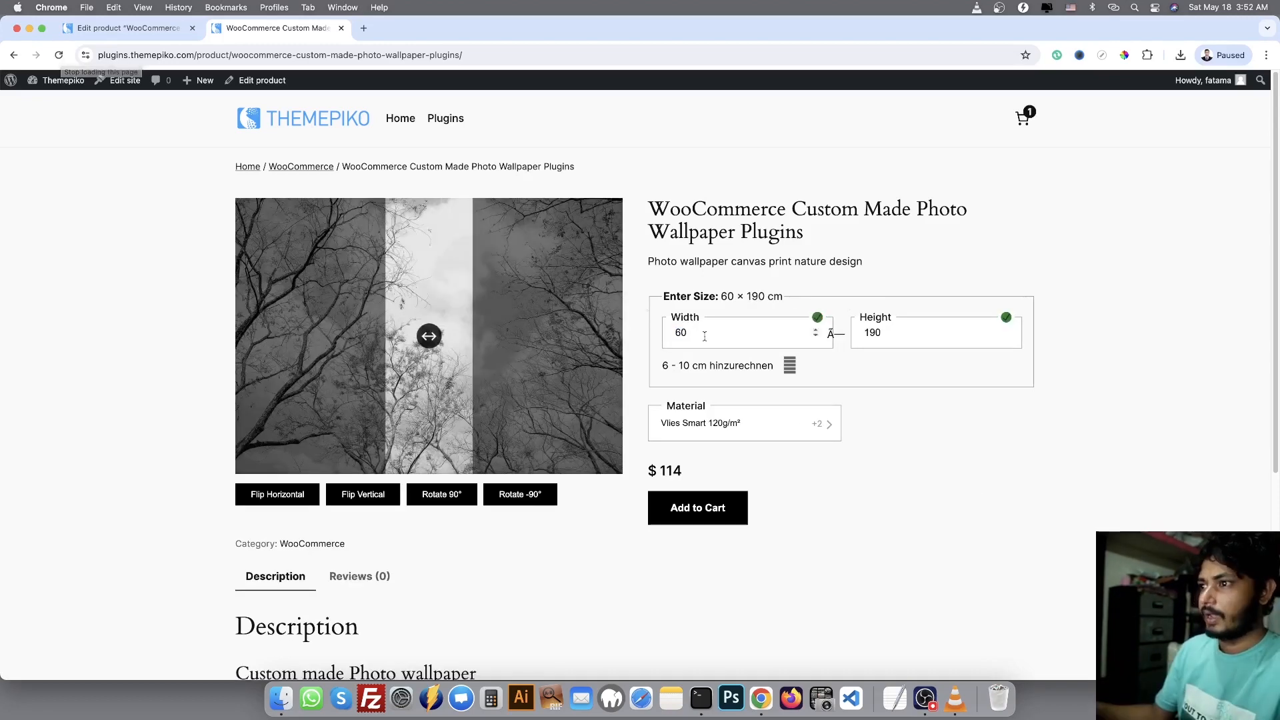
- View the "6 - 10 cm hinzurechnen" notice and its help tooltip below the size inputs on the shop page
left_click_drag(664, 366, 774, 367)
mouse_move(791, 370)
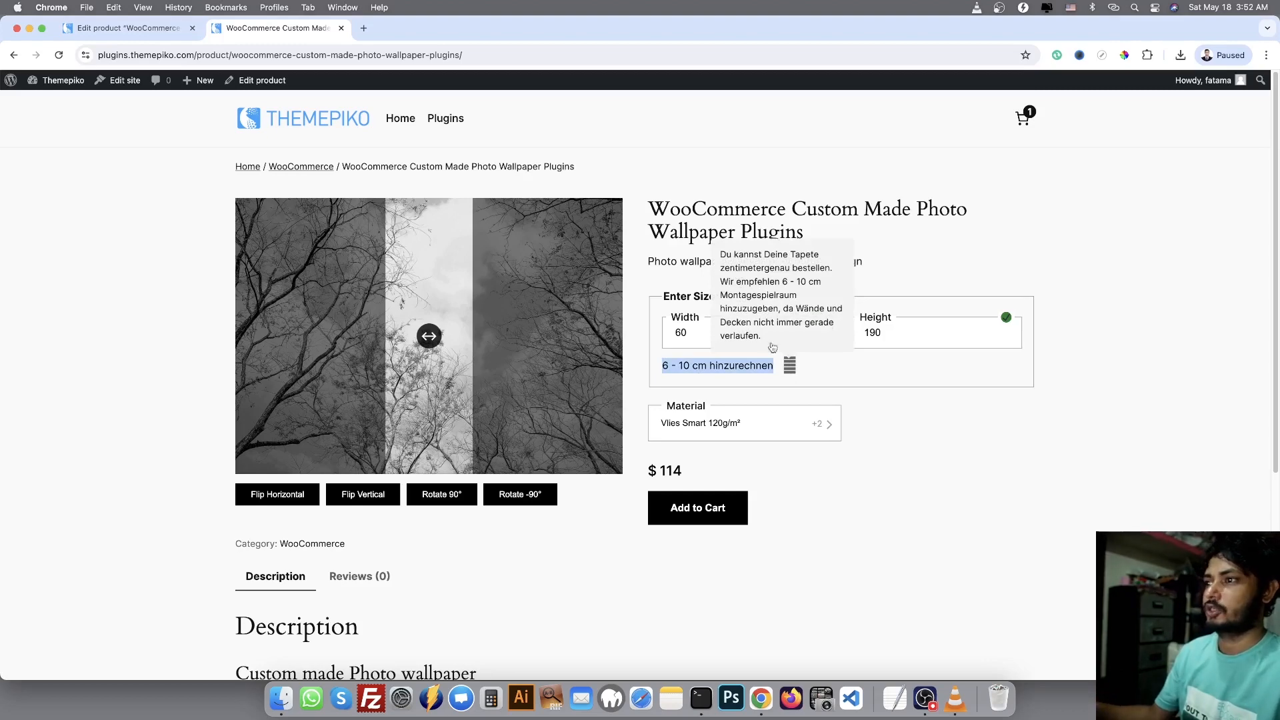
left_click(962, 438)
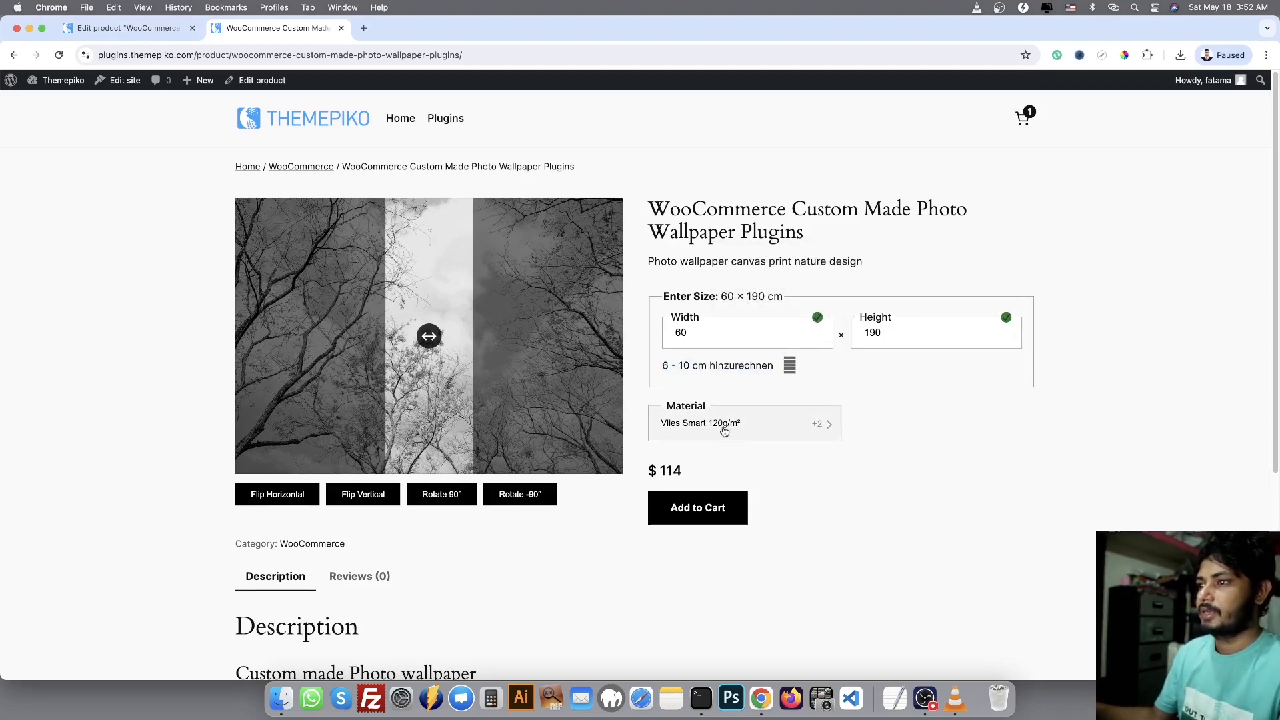
- Choose the Non-woven 150g/m² material for the wallpaper and reopen the material choices
left_click(702, 434)
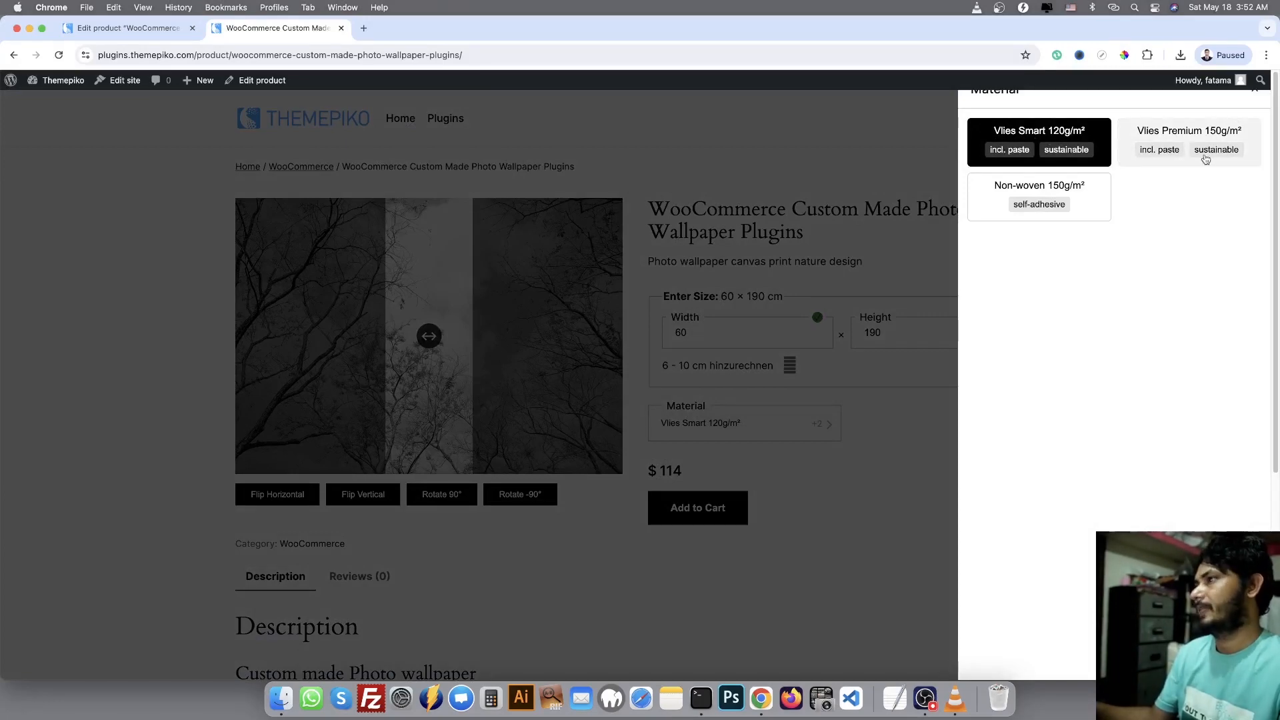
left_click(1043, 204)
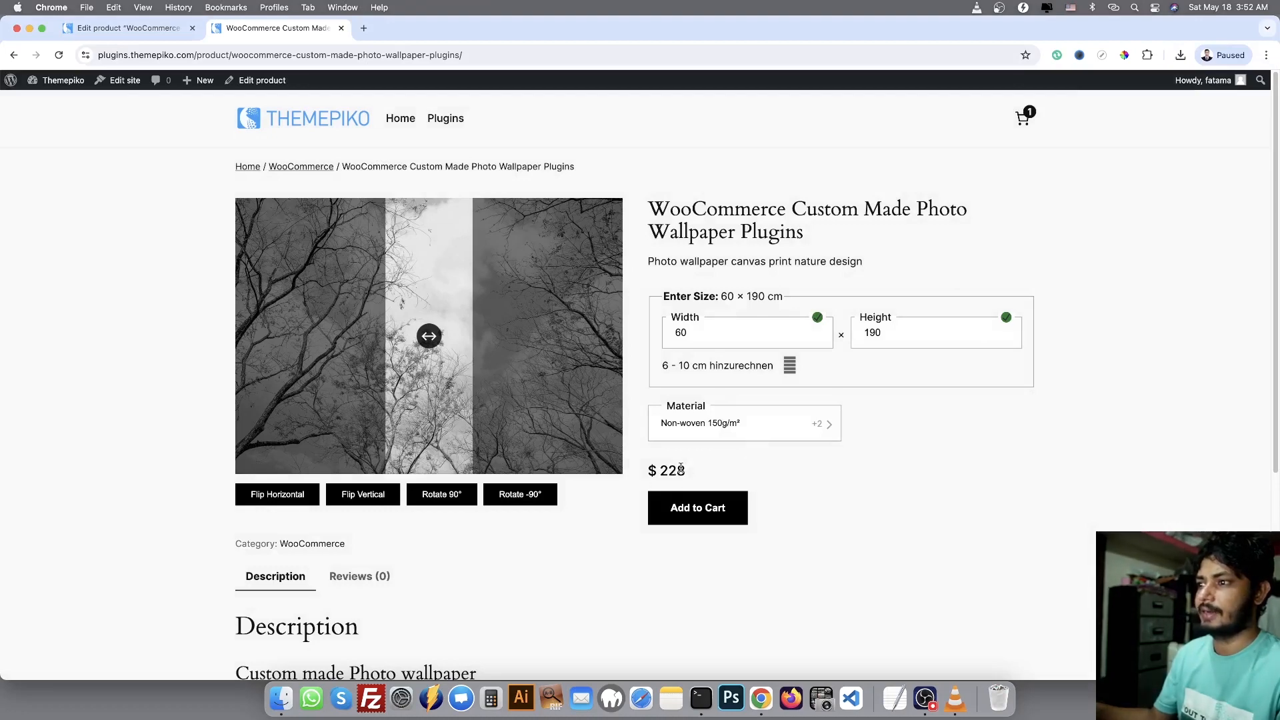
left_click(768, 432)
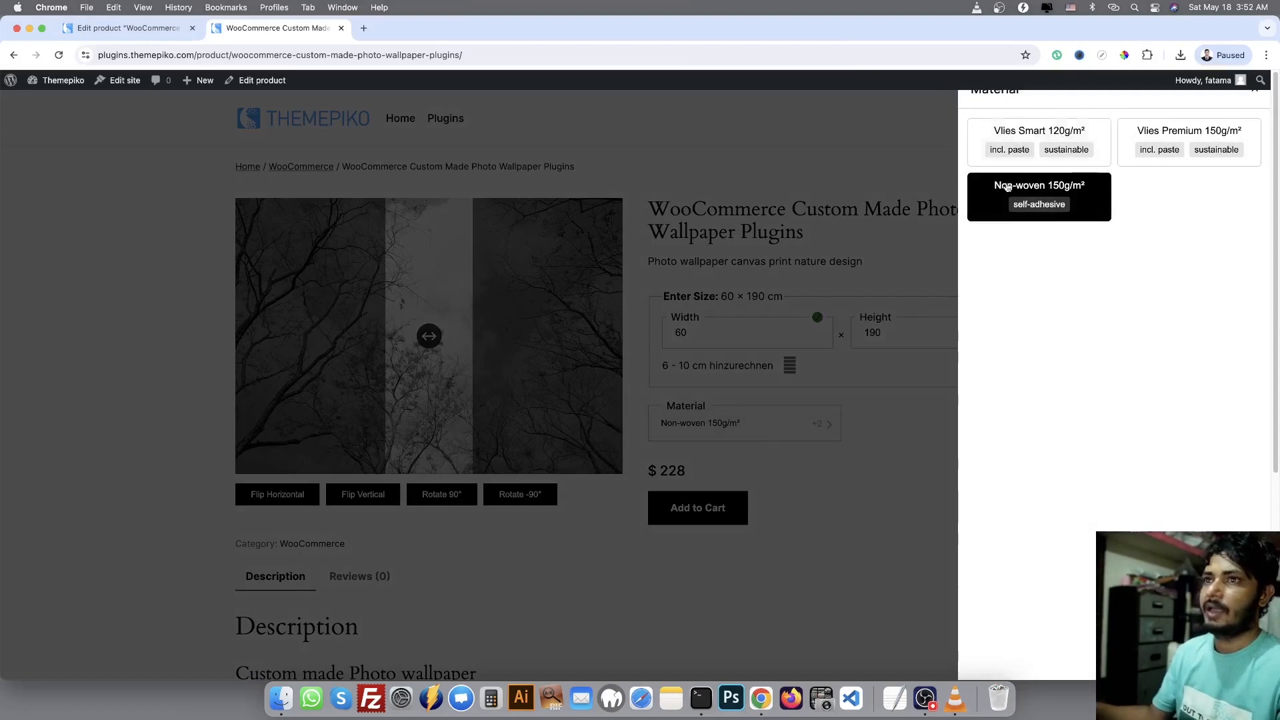
- Return to the product editor and examine the material prices, the width and height prices per sq.m and the regular price
left_click(130, 33)
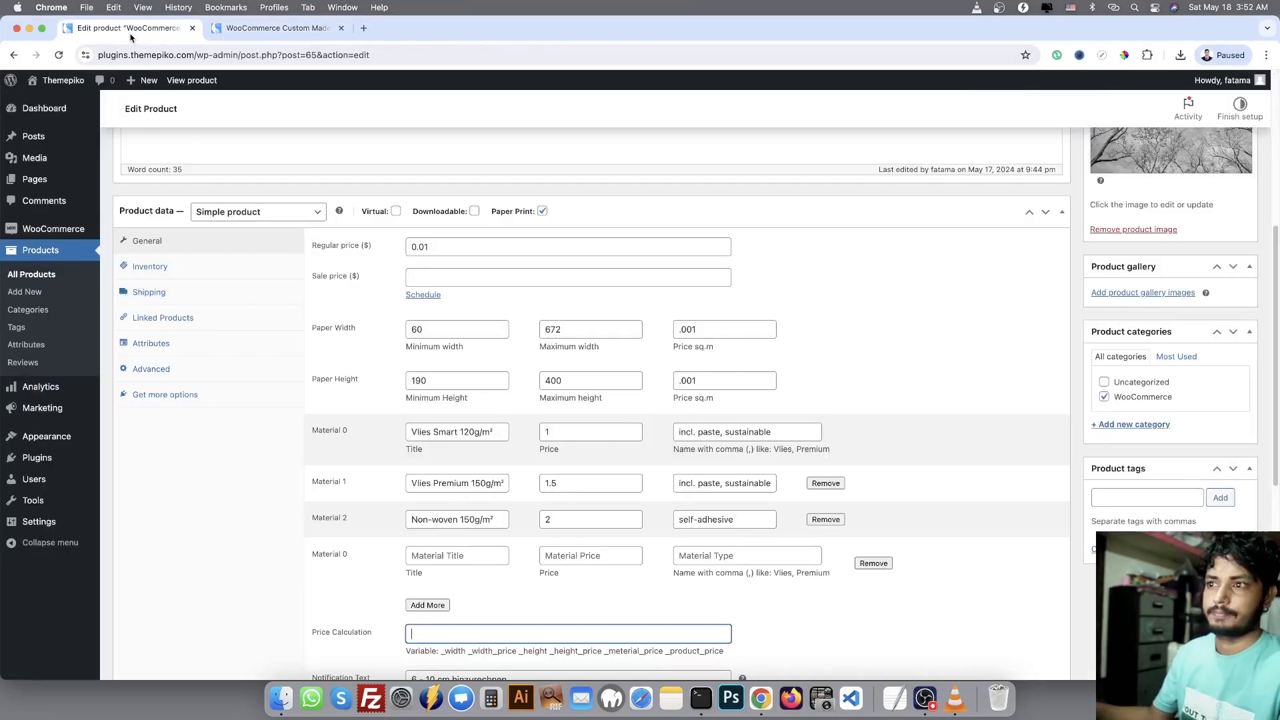
left_click(554, 430)
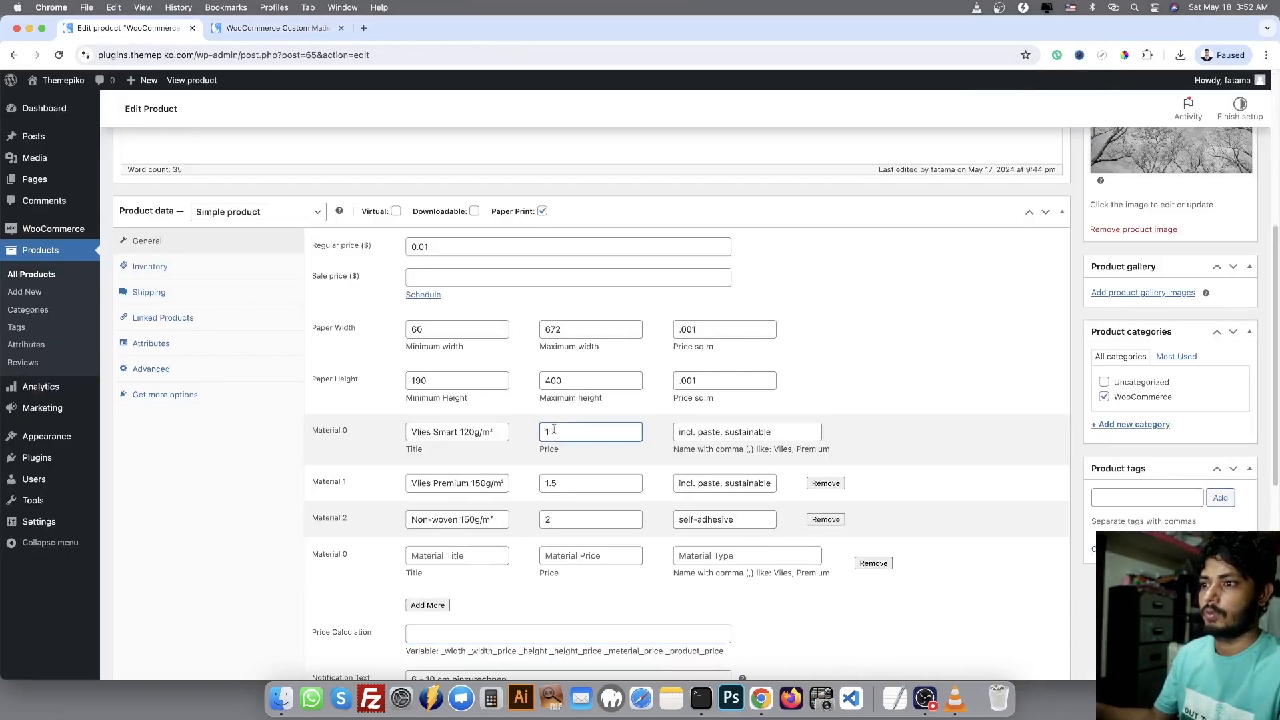
left_click(586, 485)
left_click_drag(586, 485, 537, 482)
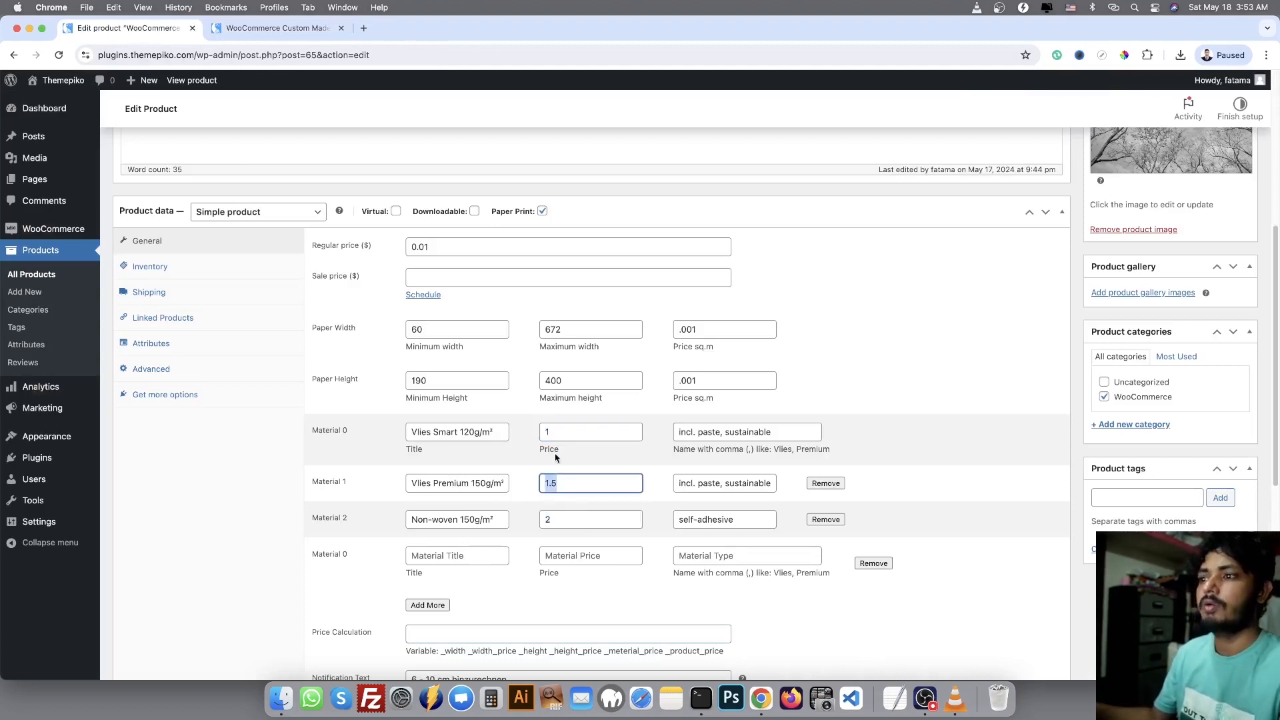
left_click_drag(569, 430, 521, 432)
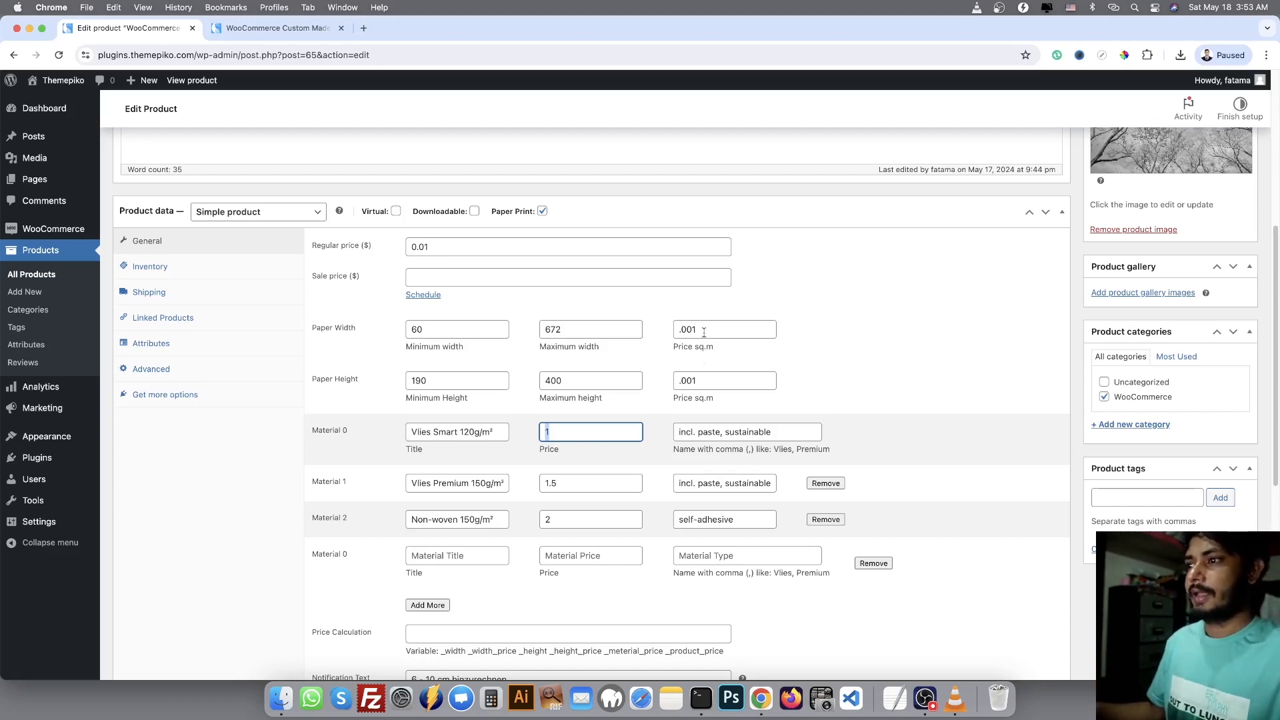
left_click_drag(703, 333, 673, 334)
left_click_drag(708, 382, 652, 383)
left_click(596, 434)
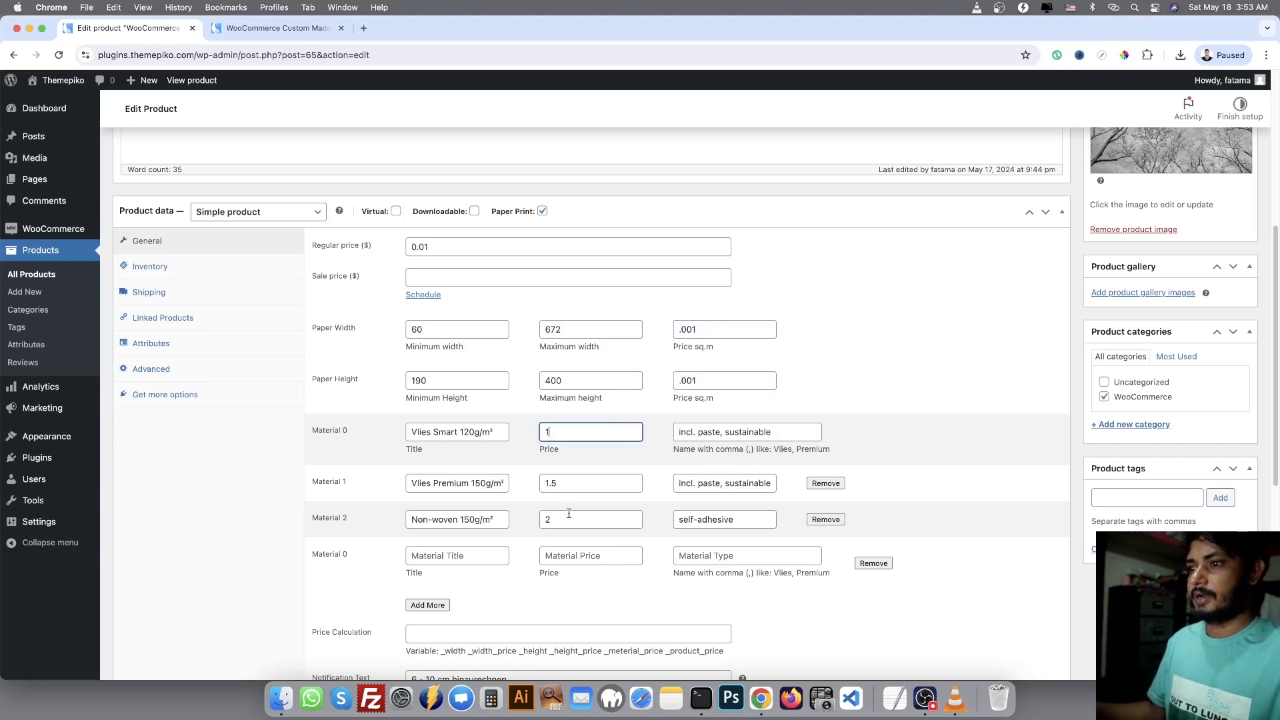
left_click(573, 489)
left_click(420, 232)
left_click_drag(437, 247, 400, 248)
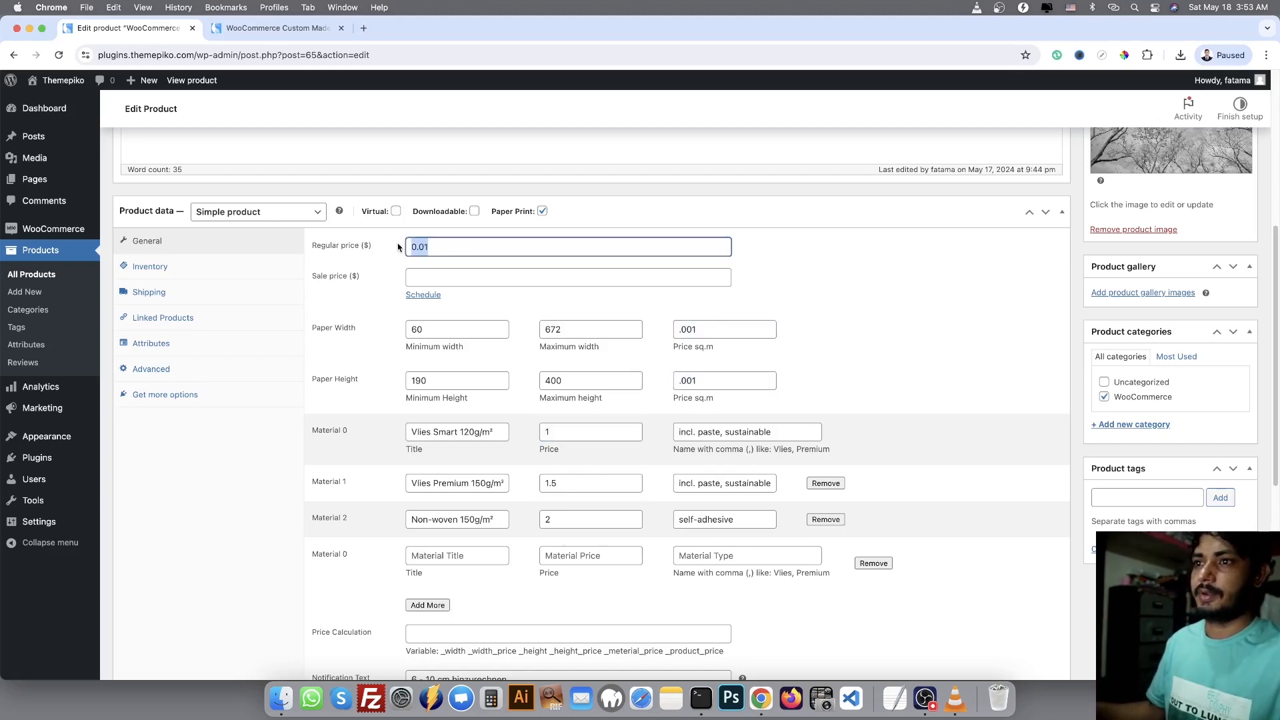
- Review the paper print settings down to the tooltip instruction, comparing the Non-woven material's price with the regular price
scroll(793, 332, "down", 1)
scroll(793, 332, "down", 5)
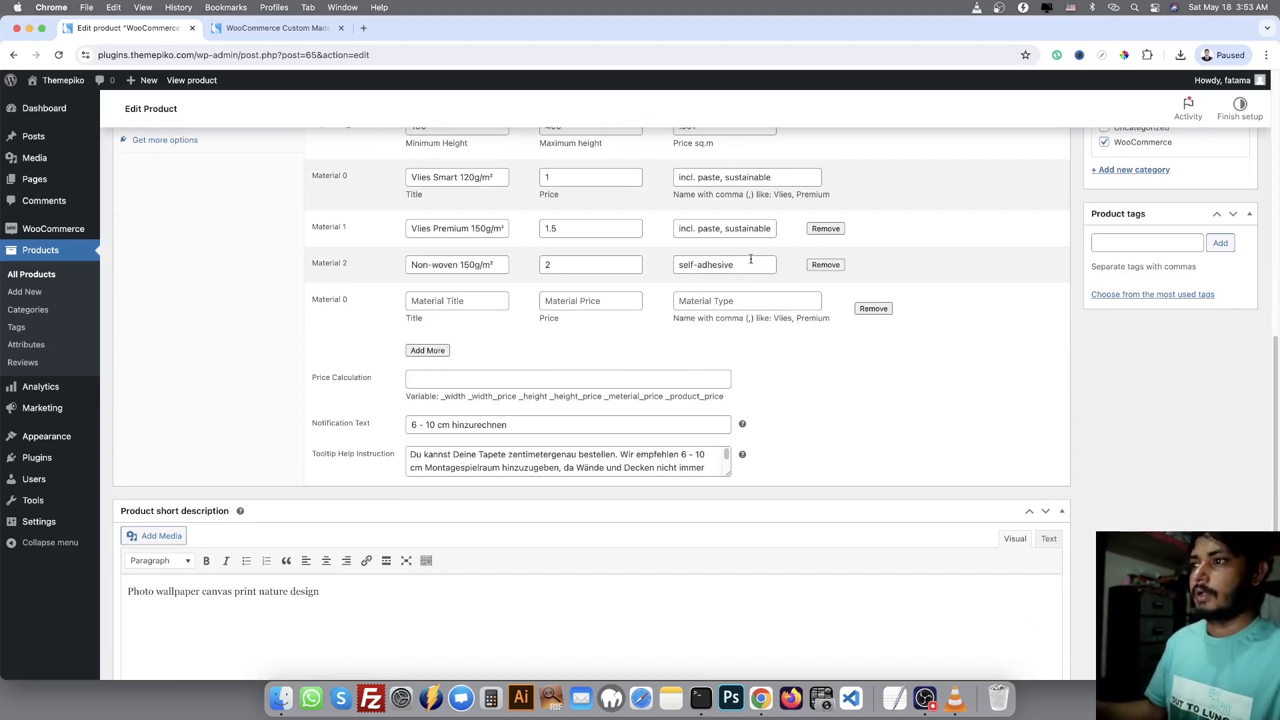
scroll(698, 265, "up", 3)
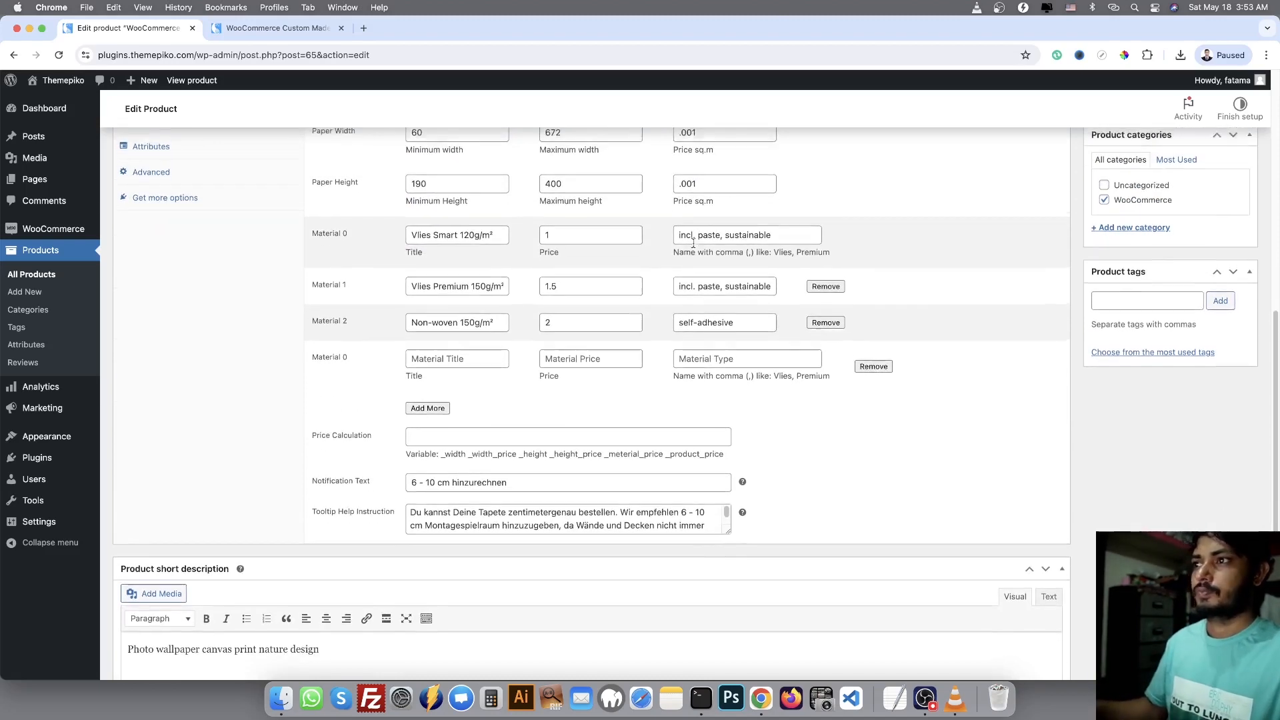
scroll(456, 200, "up", 4)
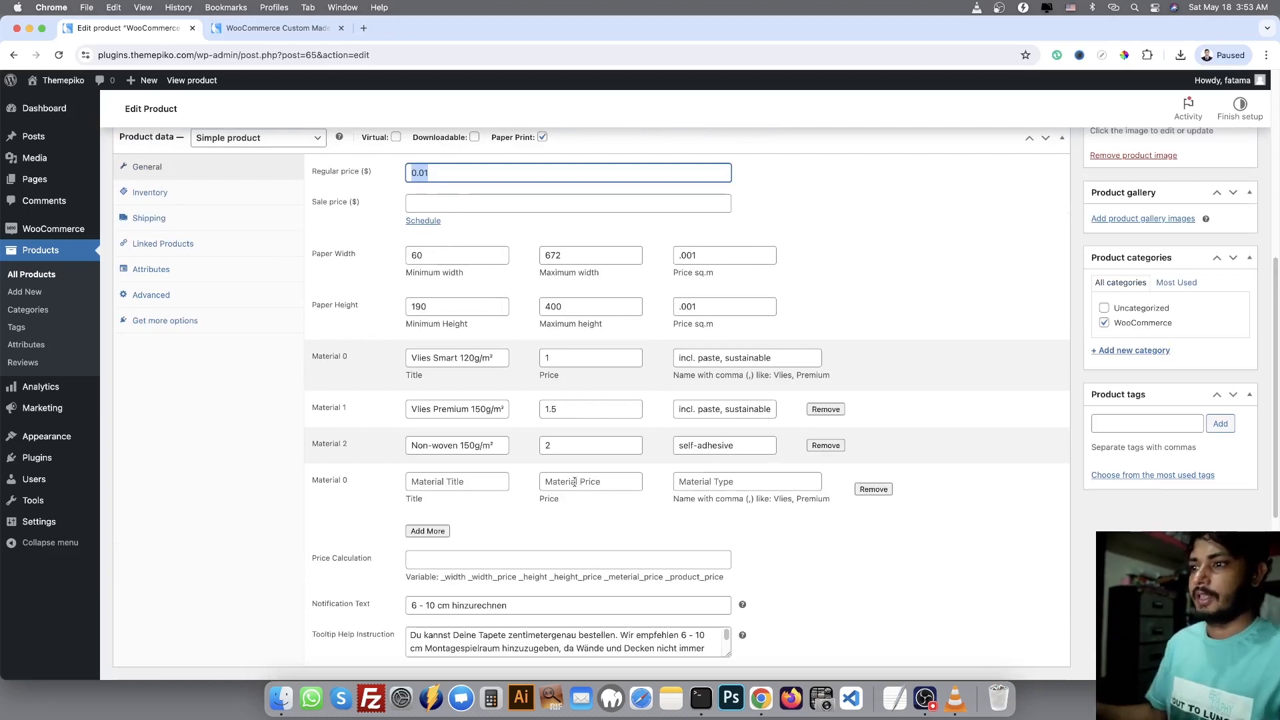
left_click(548, 447)
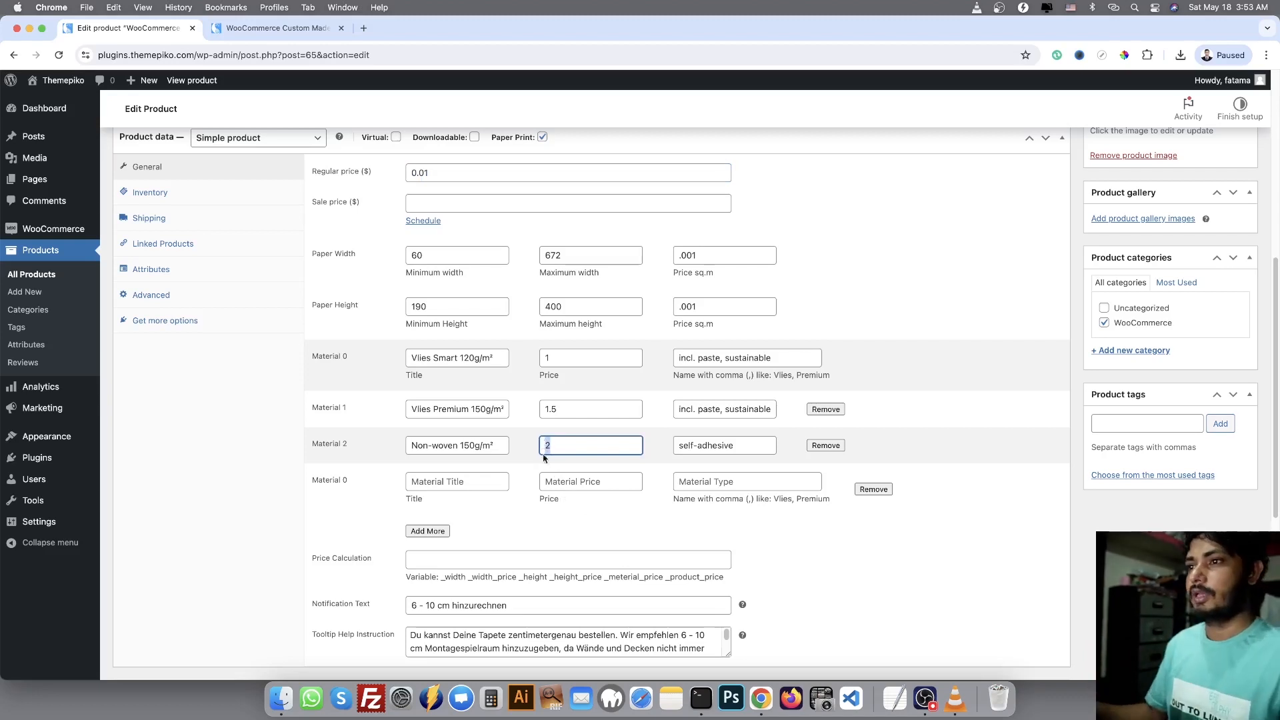
left_click(433, 178)
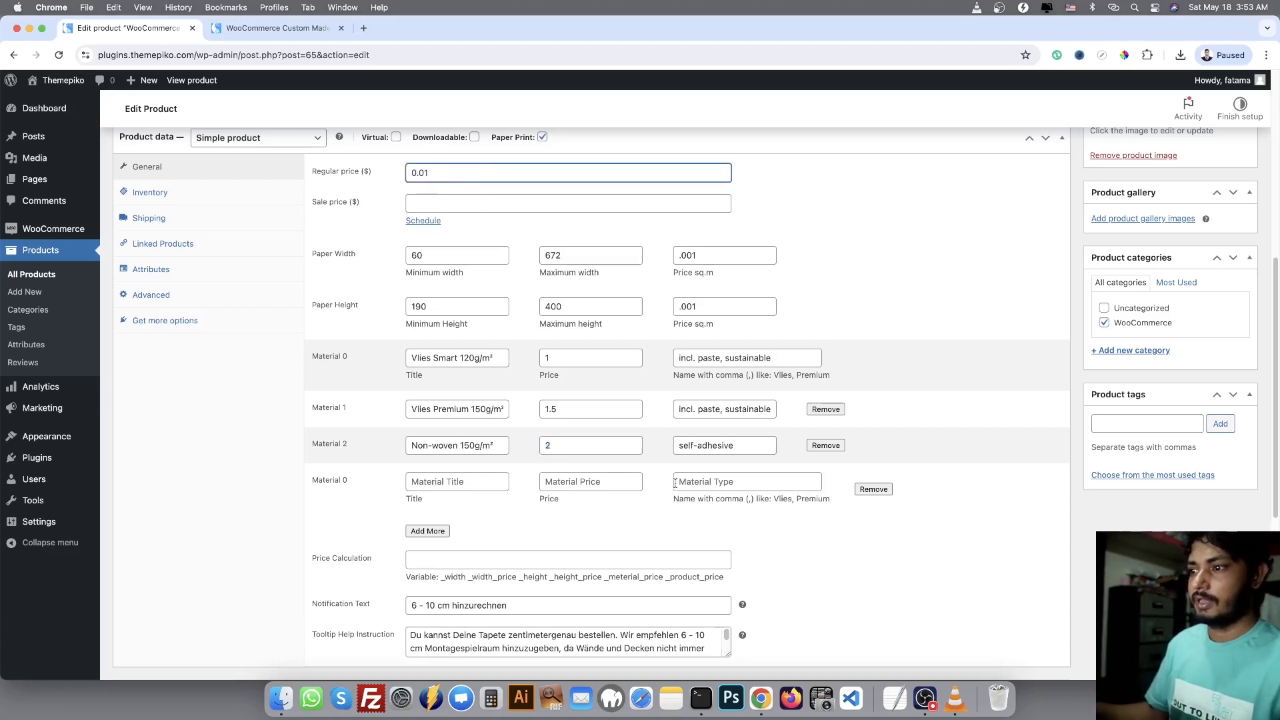
- Copy the _product_price variable into the product's Price Calculation field
double_click(691, 577)
key("super+c")
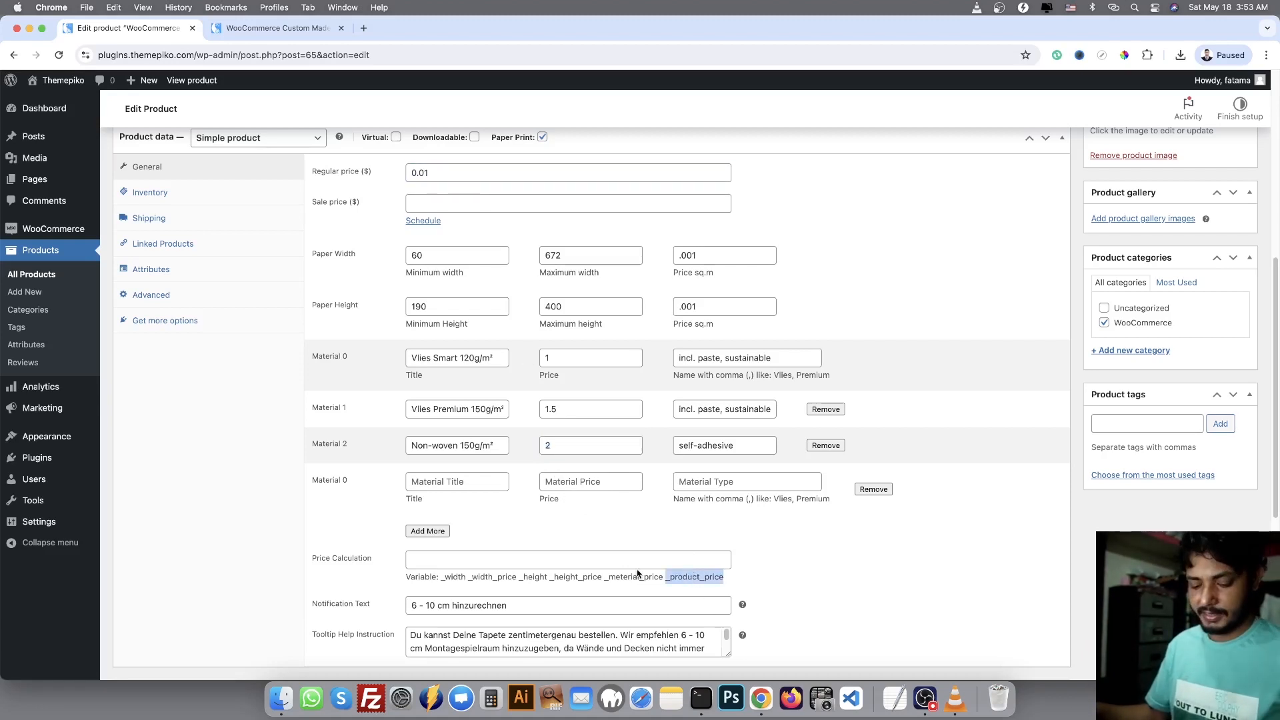
left_click(479, 558)
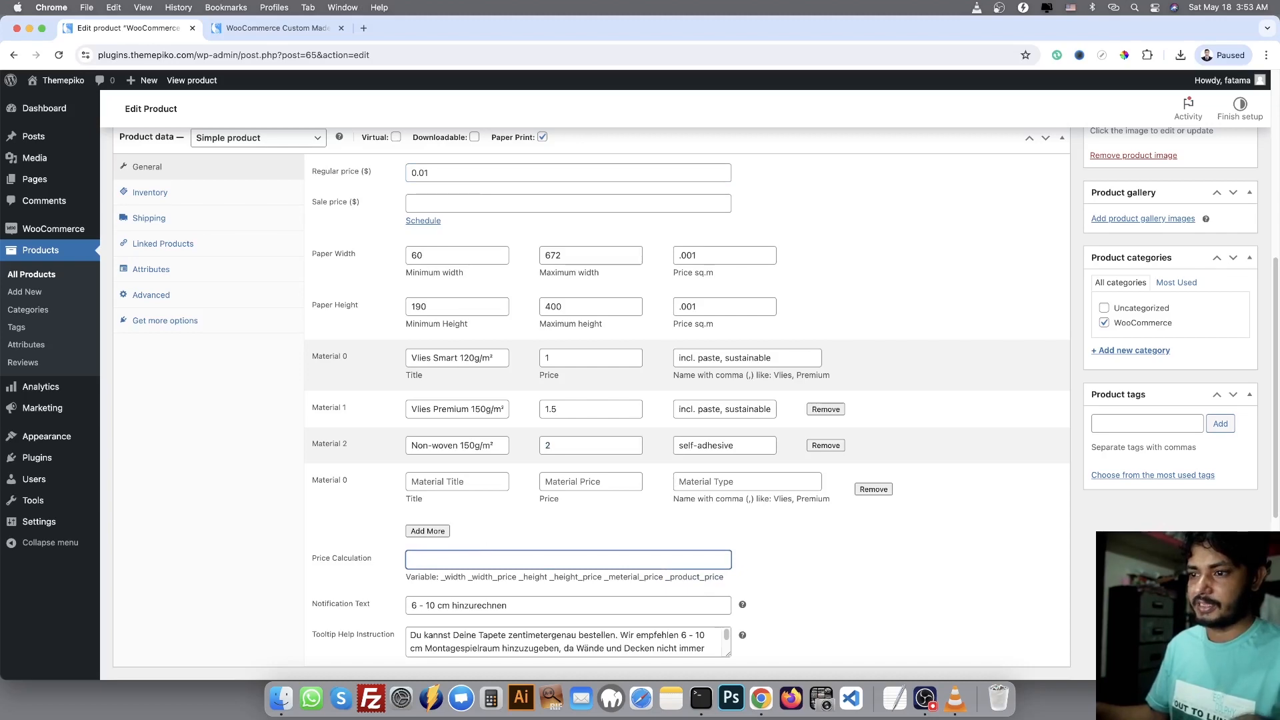
key("super+v")
left_click_drag(484, 558, 332, 560)
- Insert "{_width * _height } *" before _product_price in the price calculation formula
left_click(412, 559)
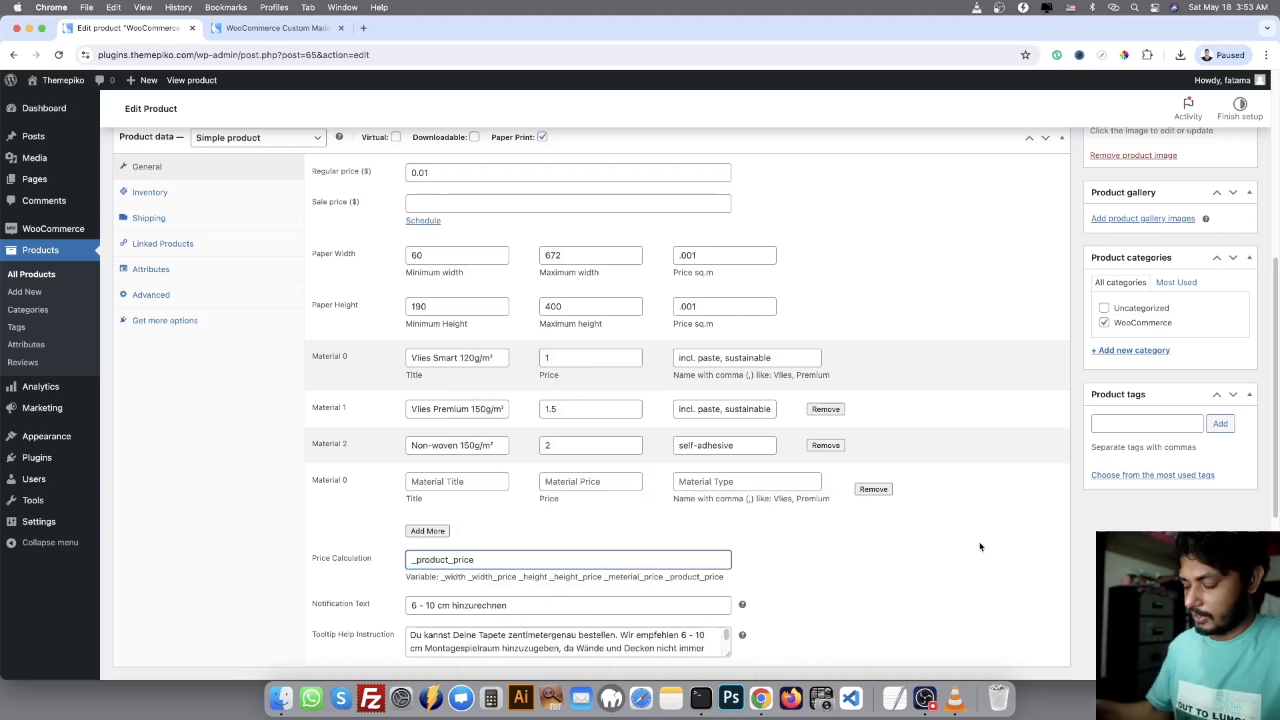
type("{}")
left_click(510, 589)
left_click(413, 560)
type("_width")
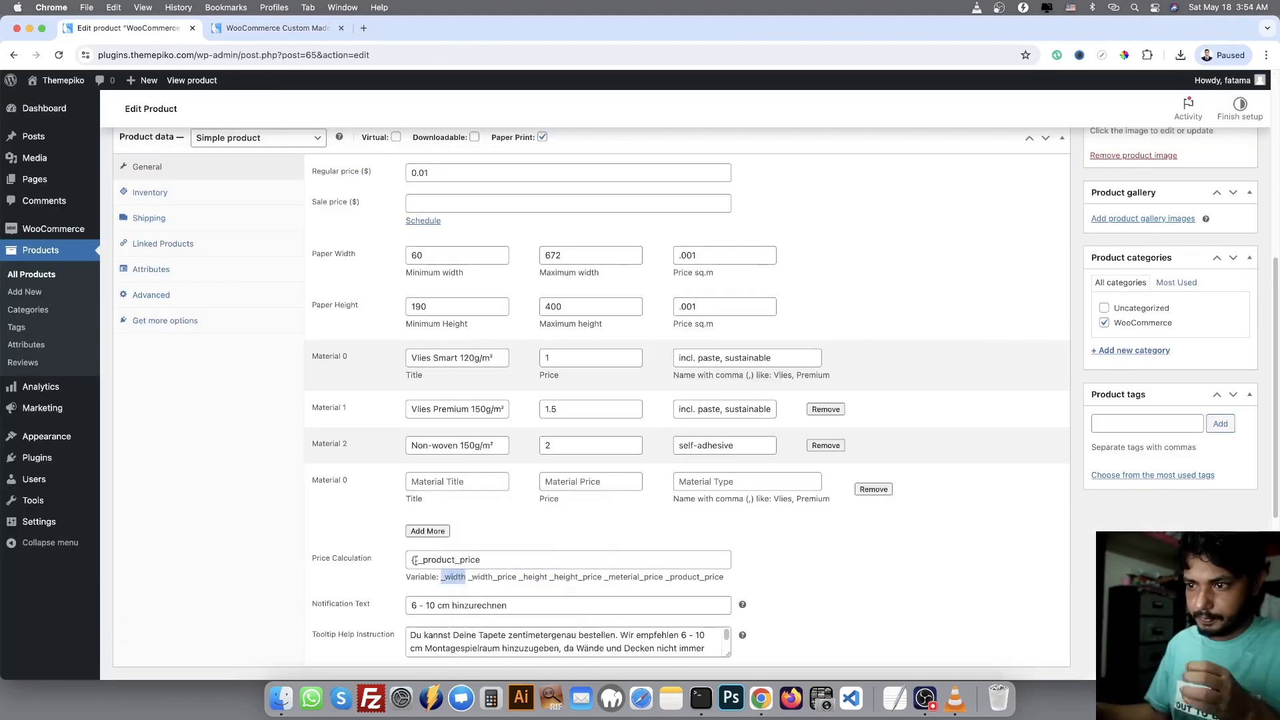
type("* _height } *")
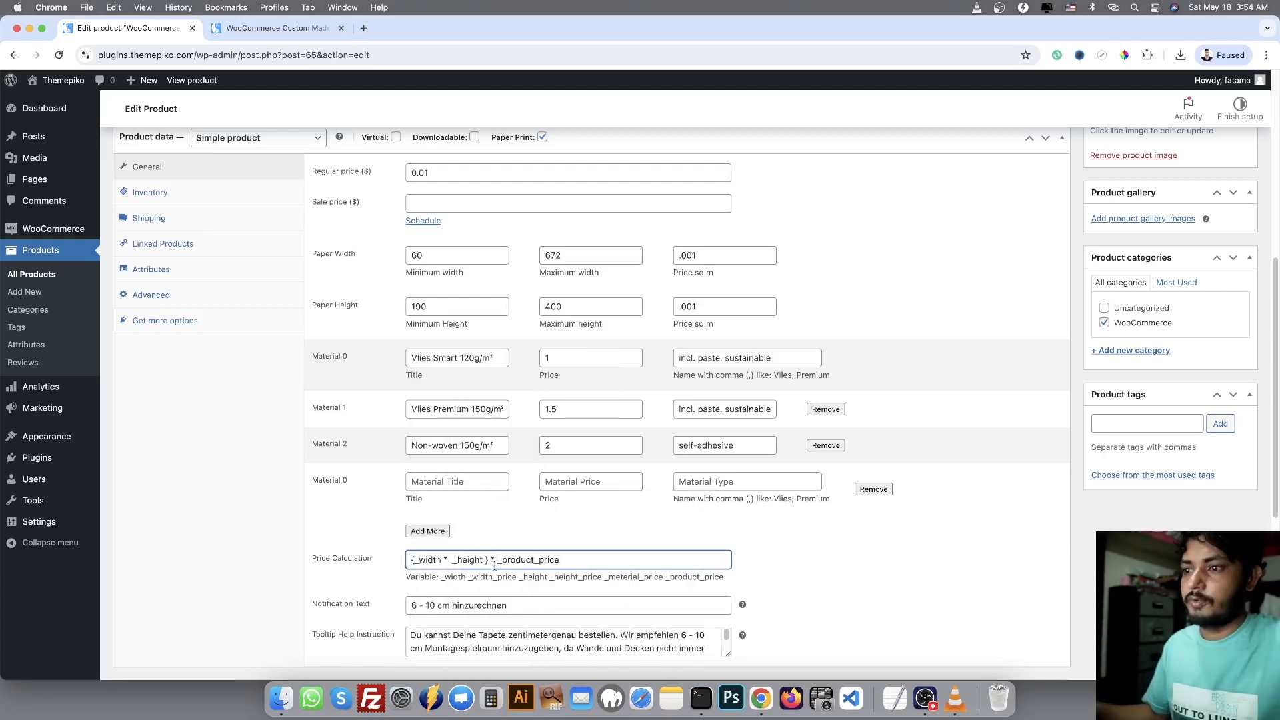
- Review the completed price formula against the list of available variables
double_click(540, 560)
left_click_drag(727, 579, 417, 563)
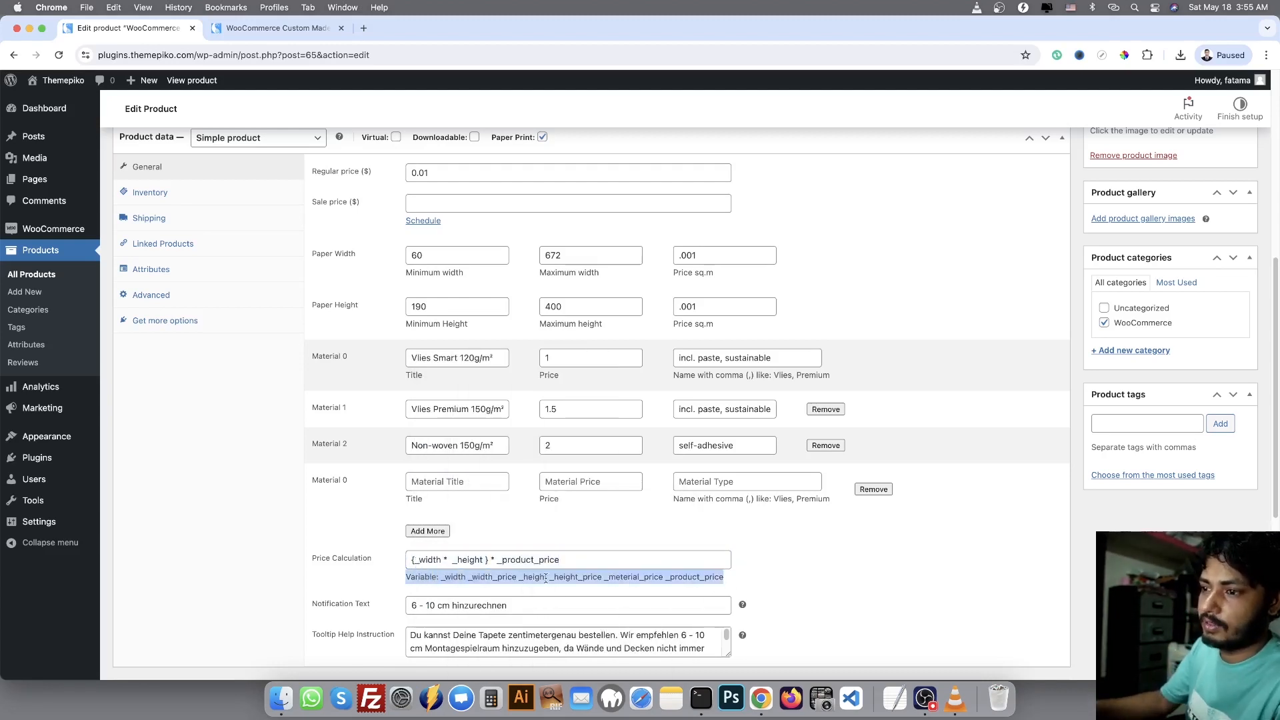
left_click_drag(590, 565, 400, 567)
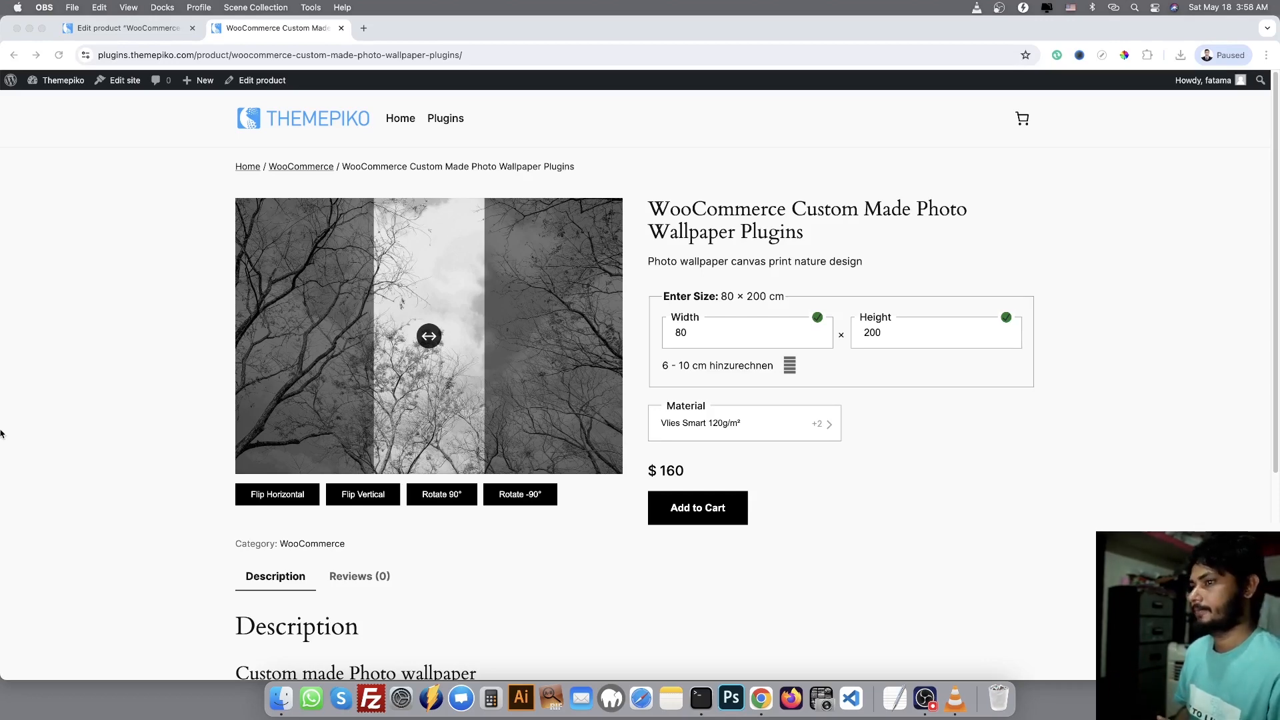
- Select Non-woven 150g/m² as the material for the 80 × 200 cm wallpaper on the shop page
left_click(760, 433)
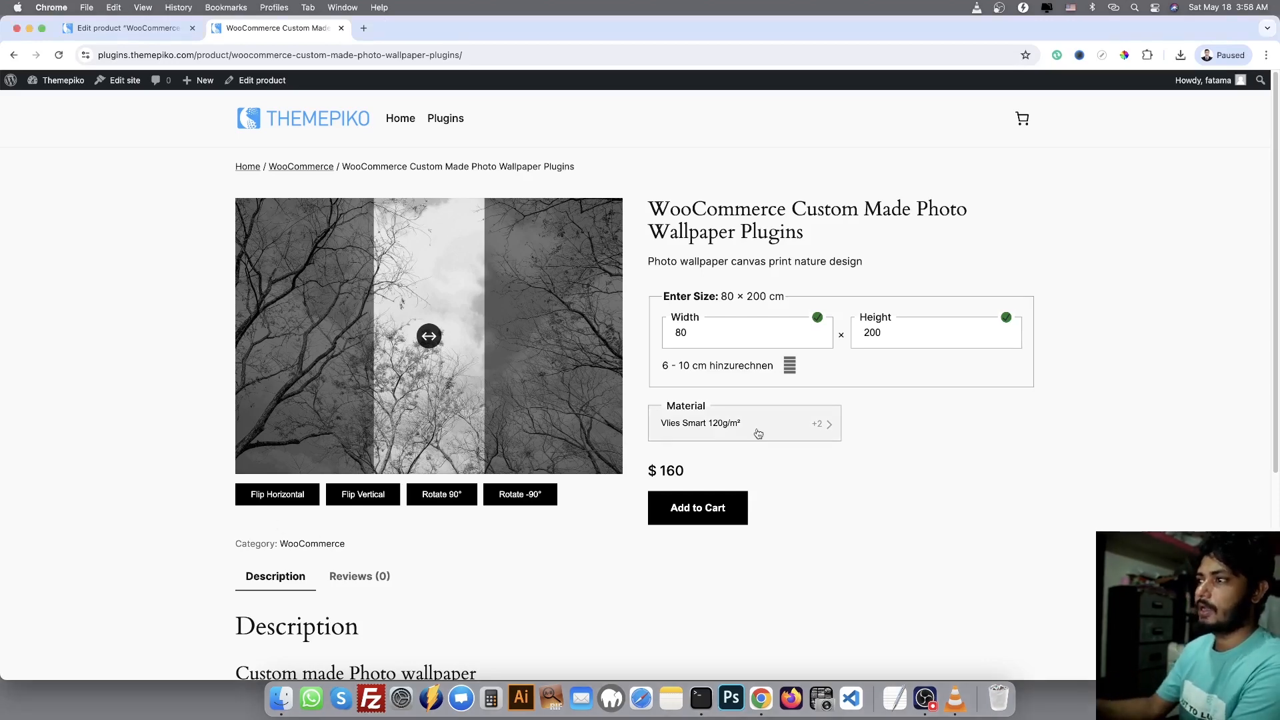
left_click(788, 428)
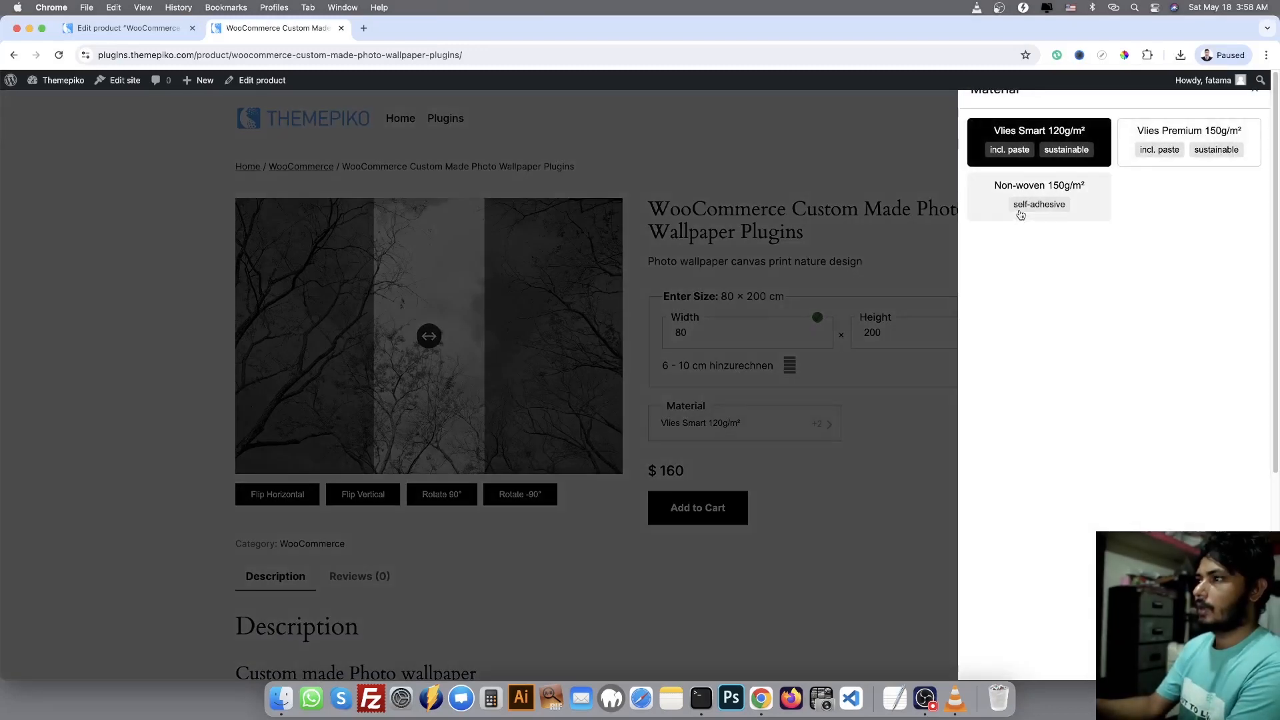
left_click(1021, 210)
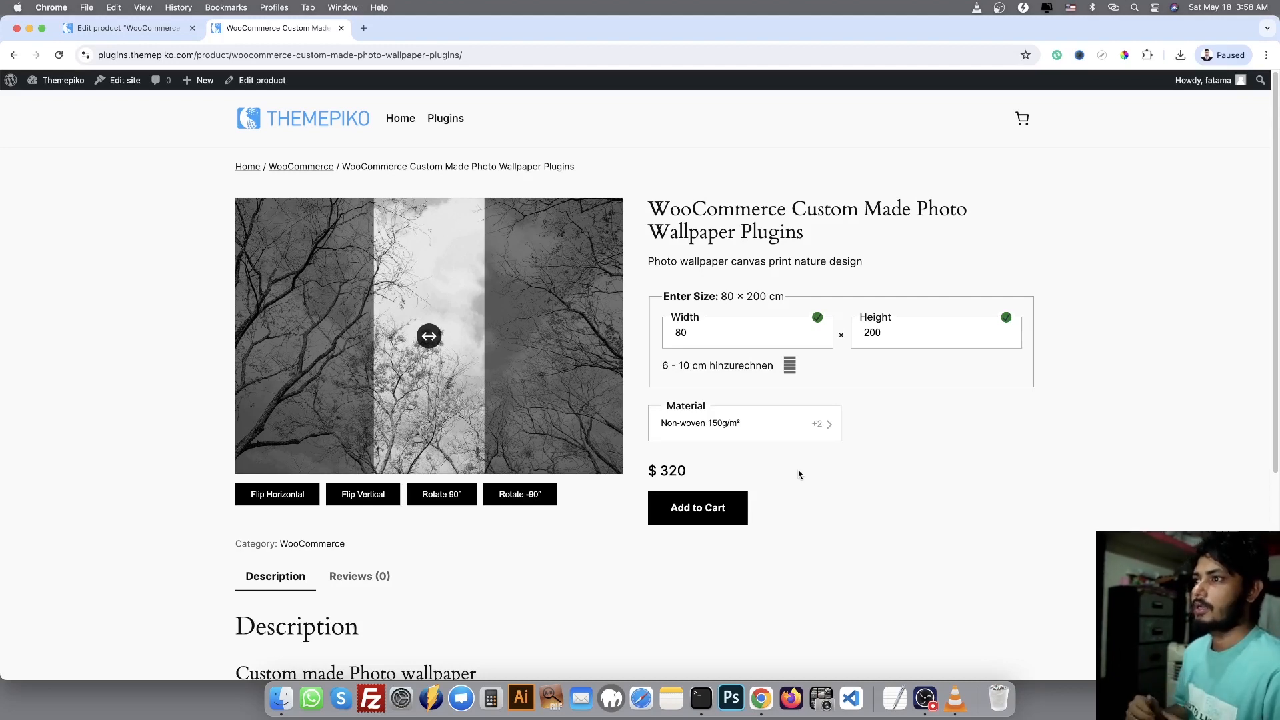
- Set the wallpaper's width to 700 on the shop page to test the allowed width range
double_click(681, 332)
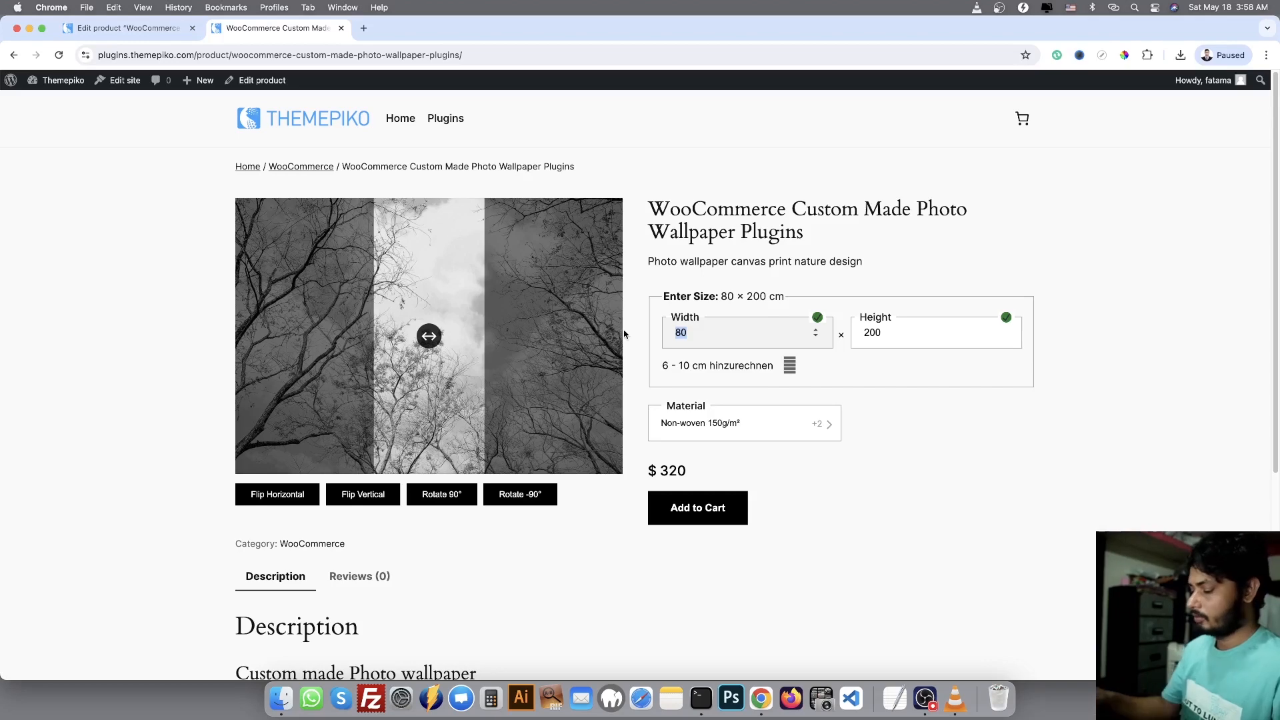
type("700")
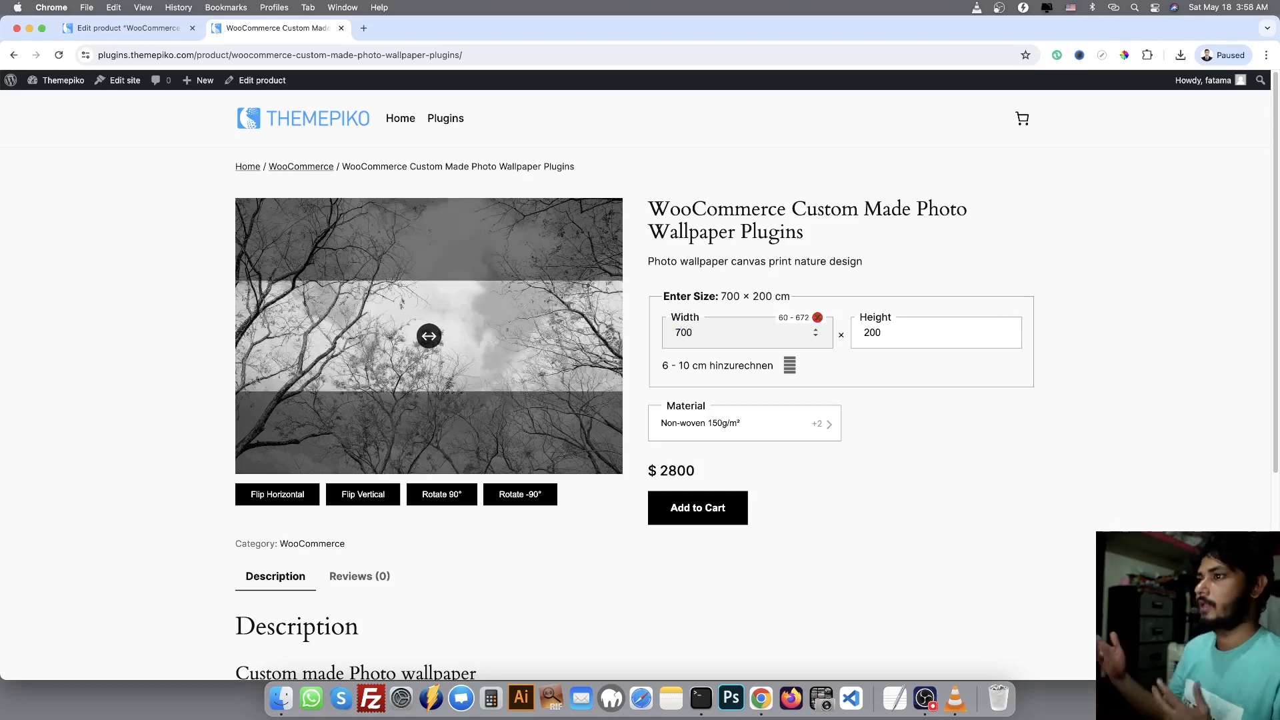
left_click(815, 332)
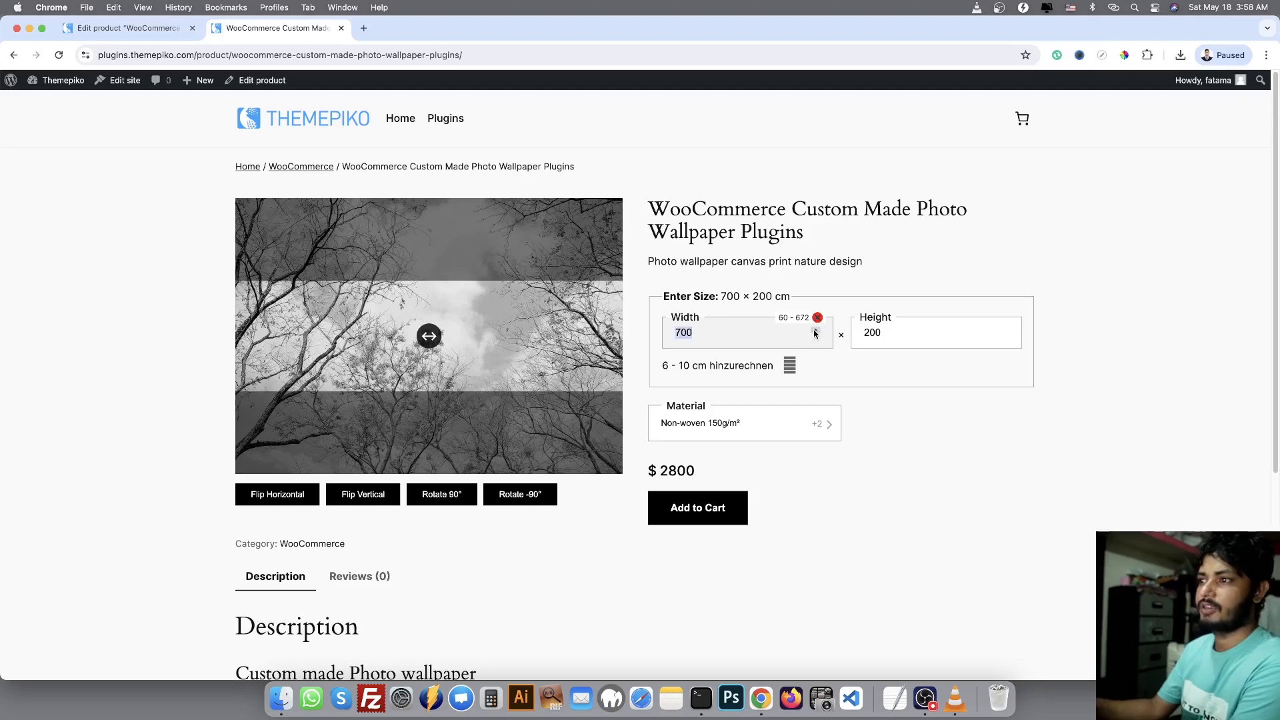
- Test the wallpaper's width at the allowed maximum of 672 and set it back to 80 on the shop page
left_click(815, 332)
left_click(815, 336)
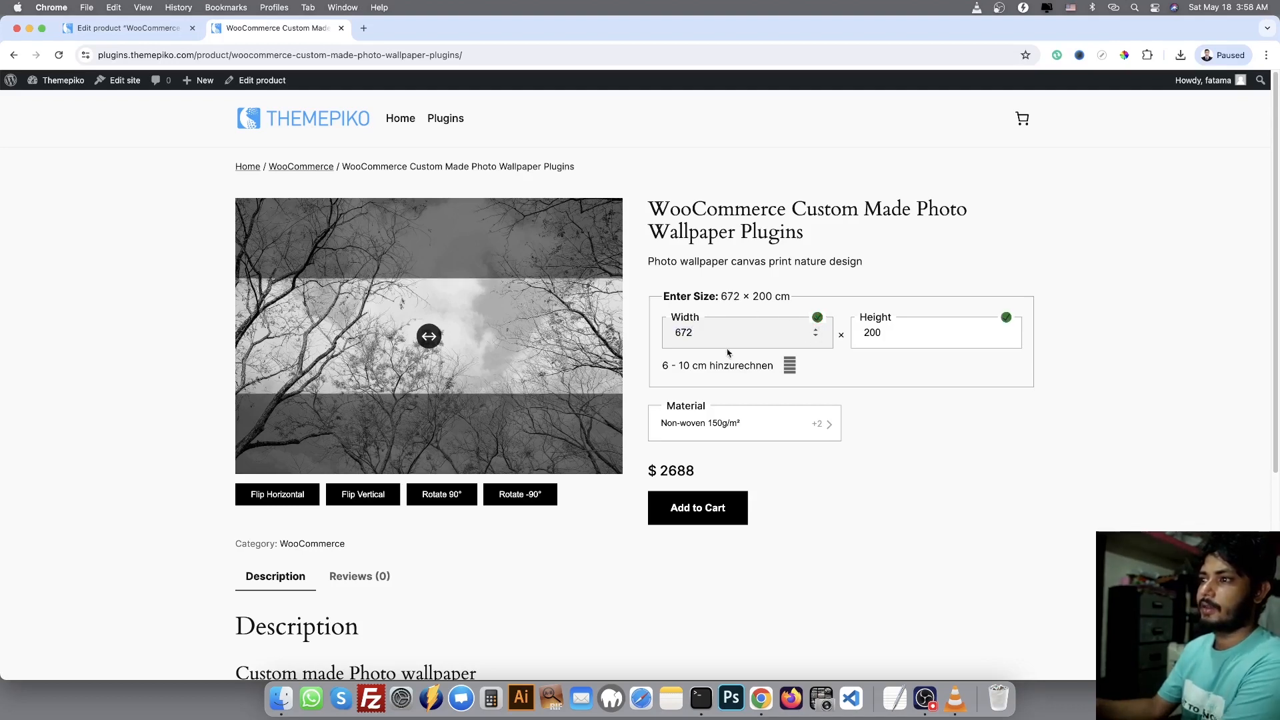
left_click_drag(710, 338, 638, 335)
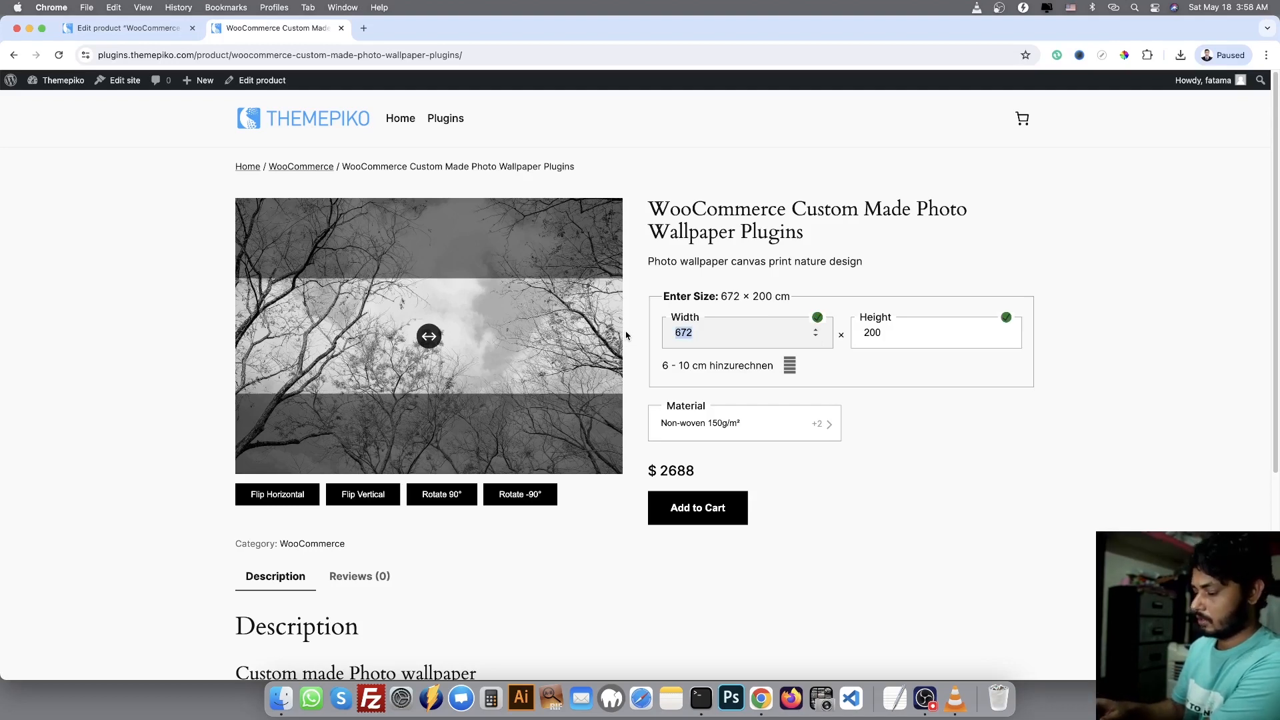
type("80")
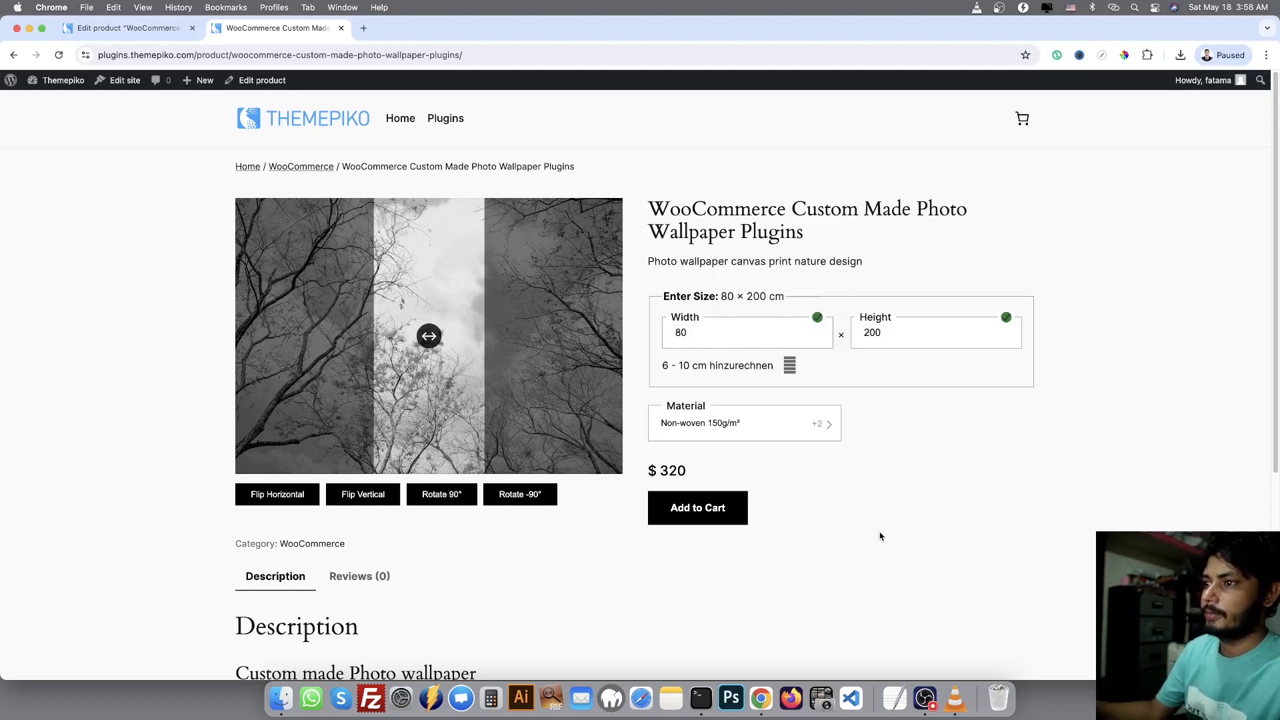
- Add the 80 × 200 cm wallpaper to the cart and check its width, height and material in the cart
left_click(697, 524)
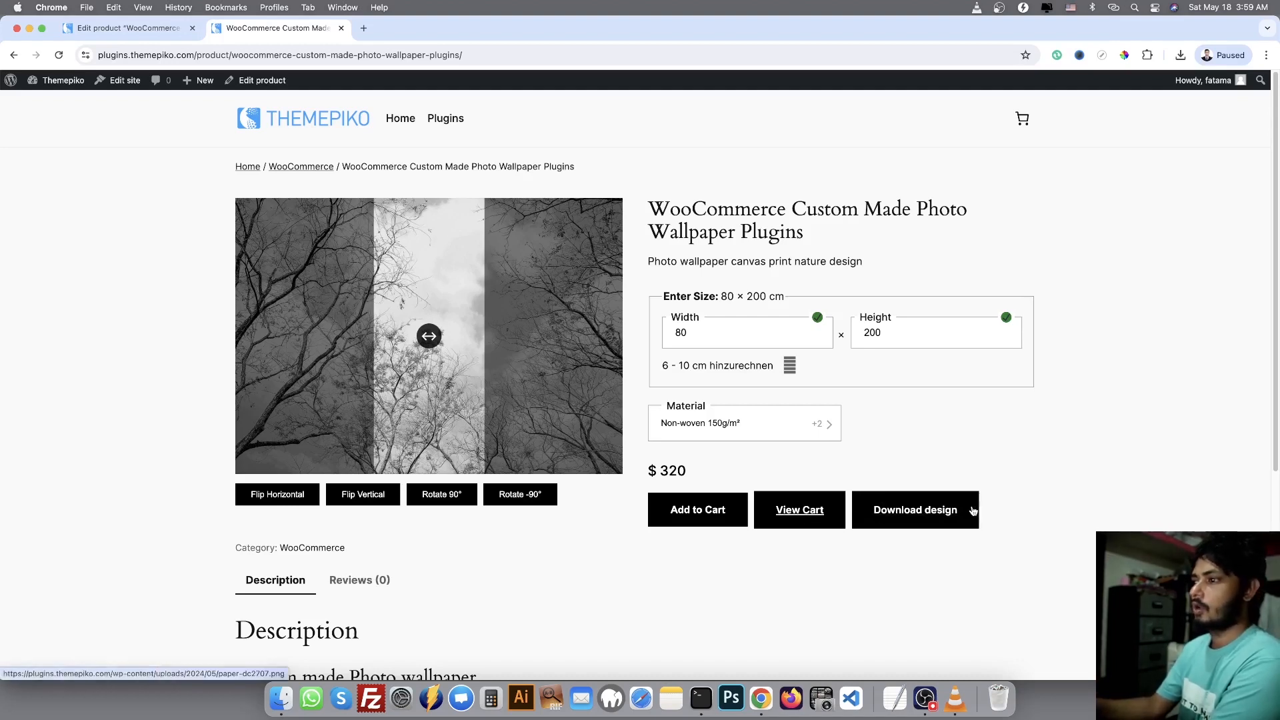
left_click(806, 513)
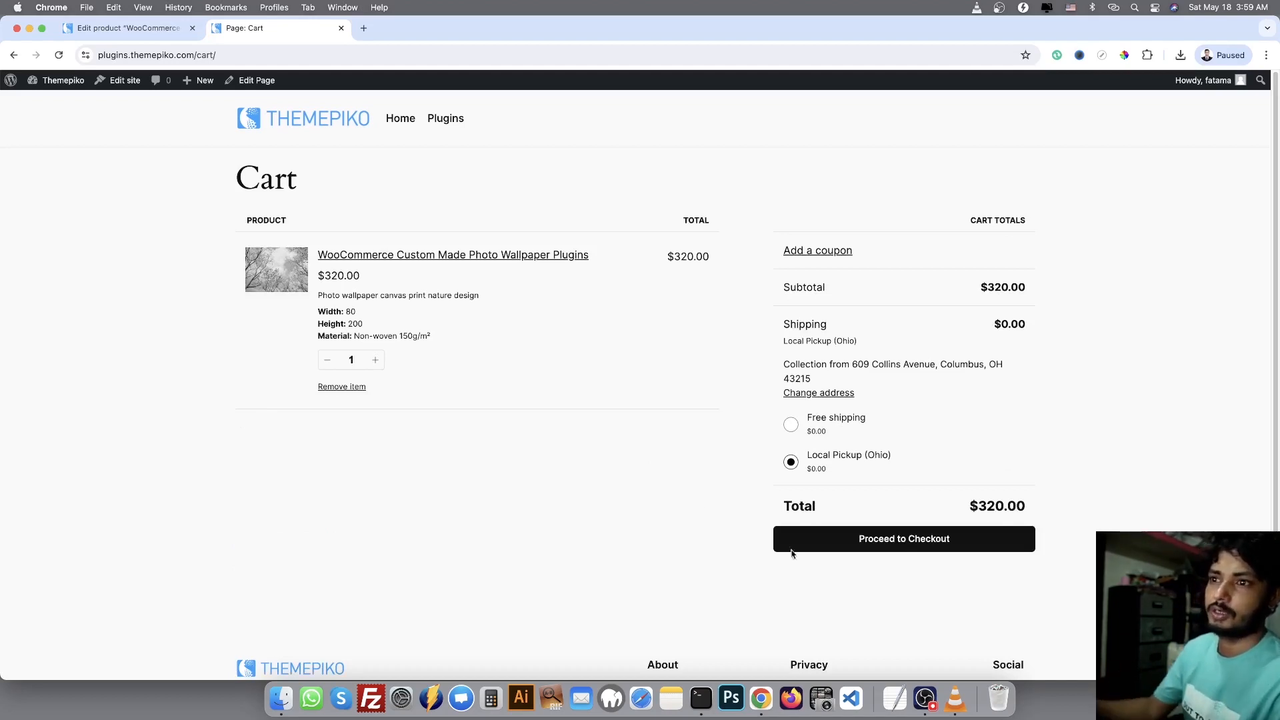
left_click_drag(318, 312, 432, 336)
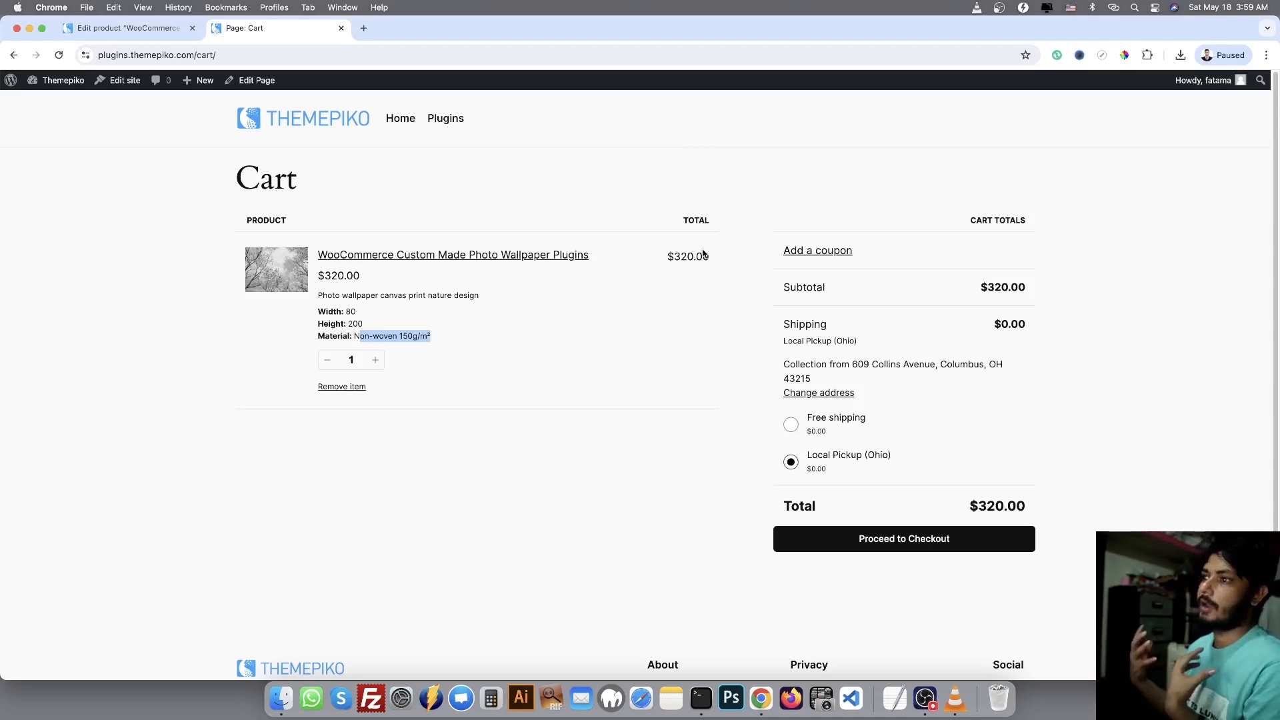
- Check out the cart with local pickup and direct bank transfer, and review the order confirmation's details
left_click(844, 543)
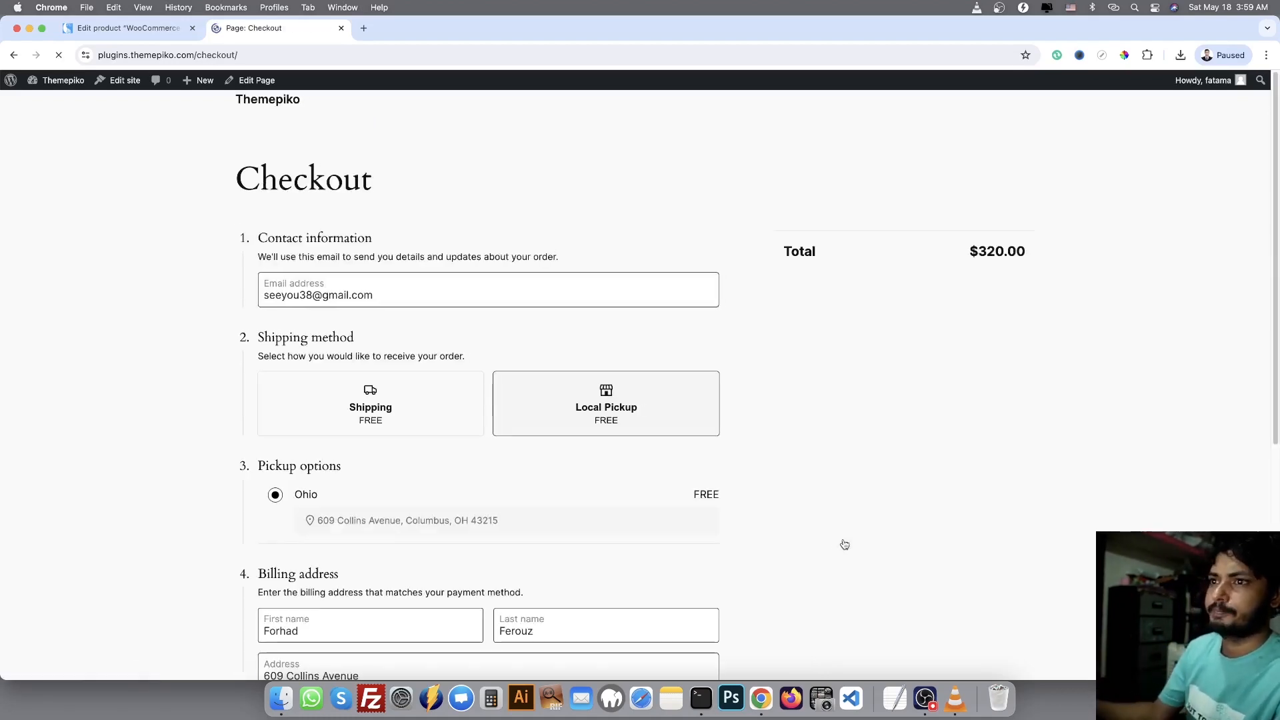
scroll(427, 427, "down", 4)
scroll(461, 417, "down", 5)
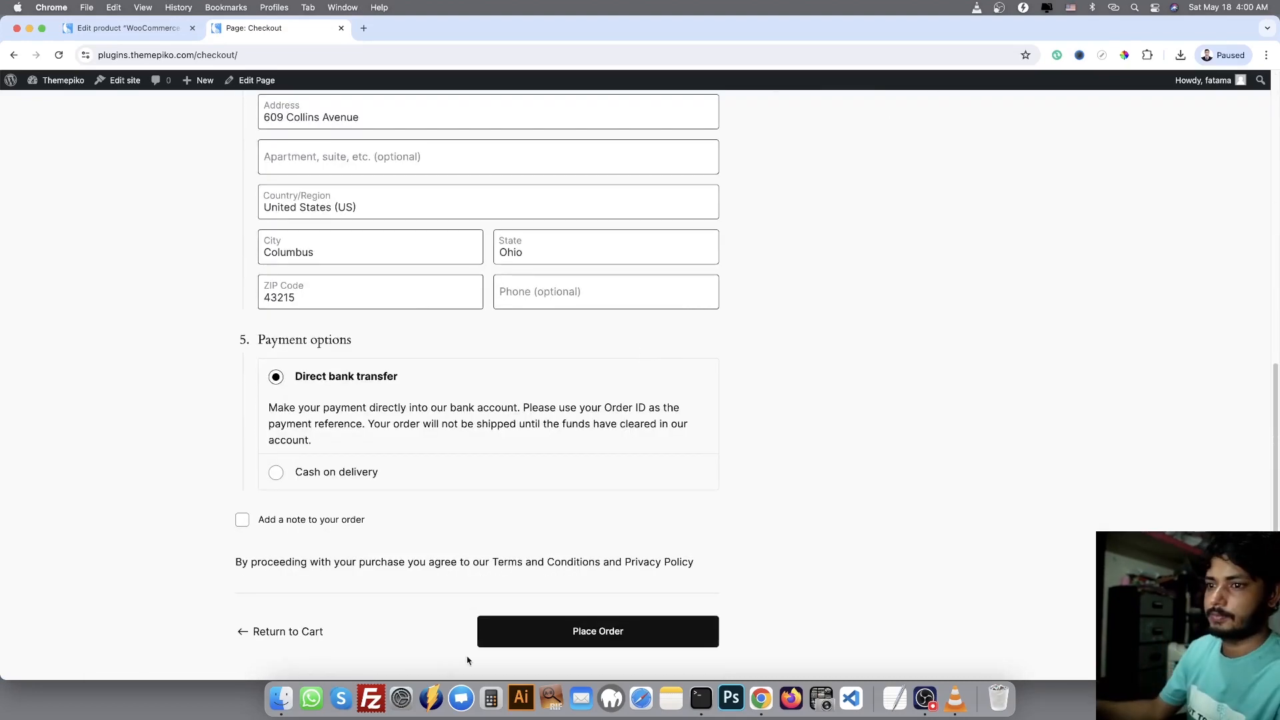
left_click(576, 644)
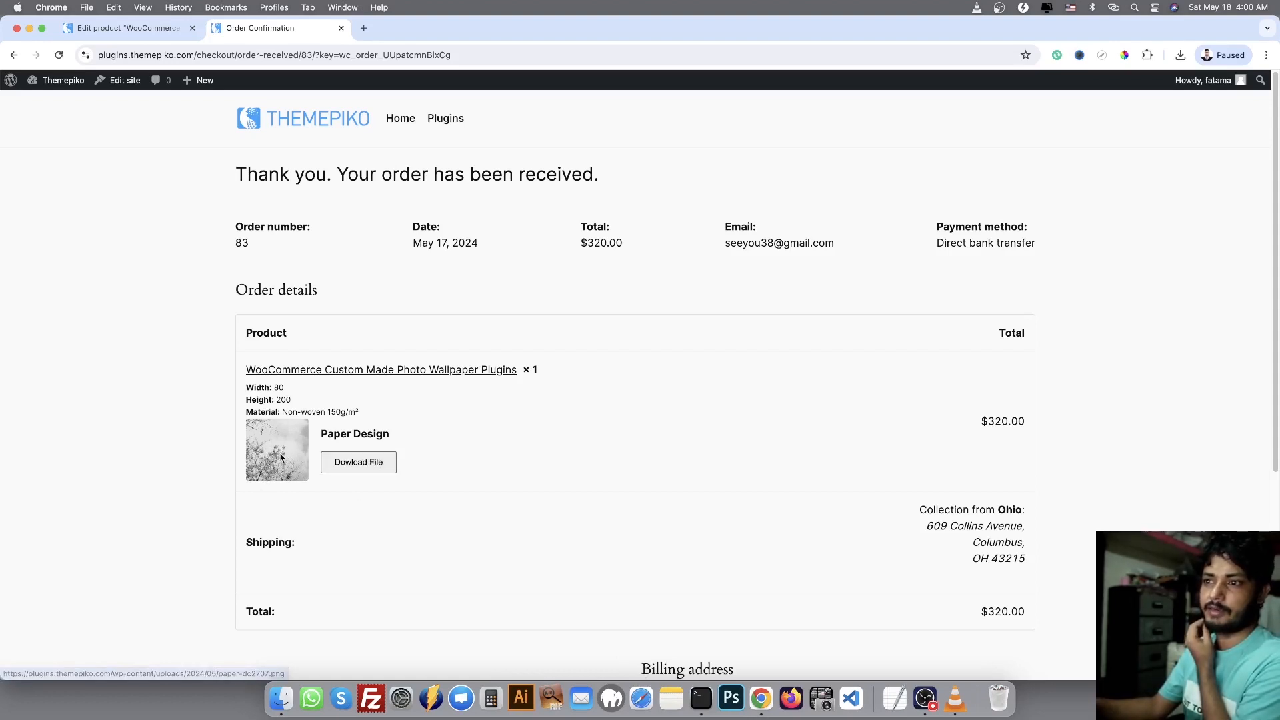
scroll(380, 422, "down", 1)
scroll(380, 422, "down", 4)
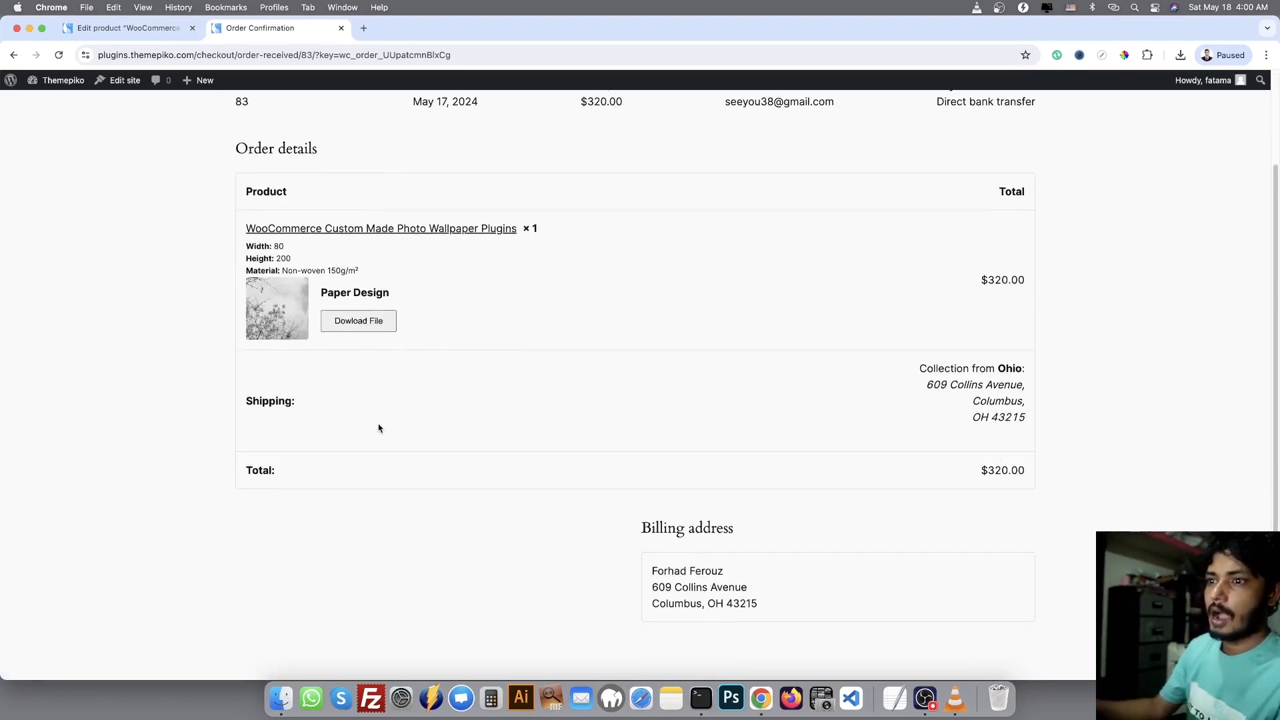
scroll(377, 429, "up", 5)
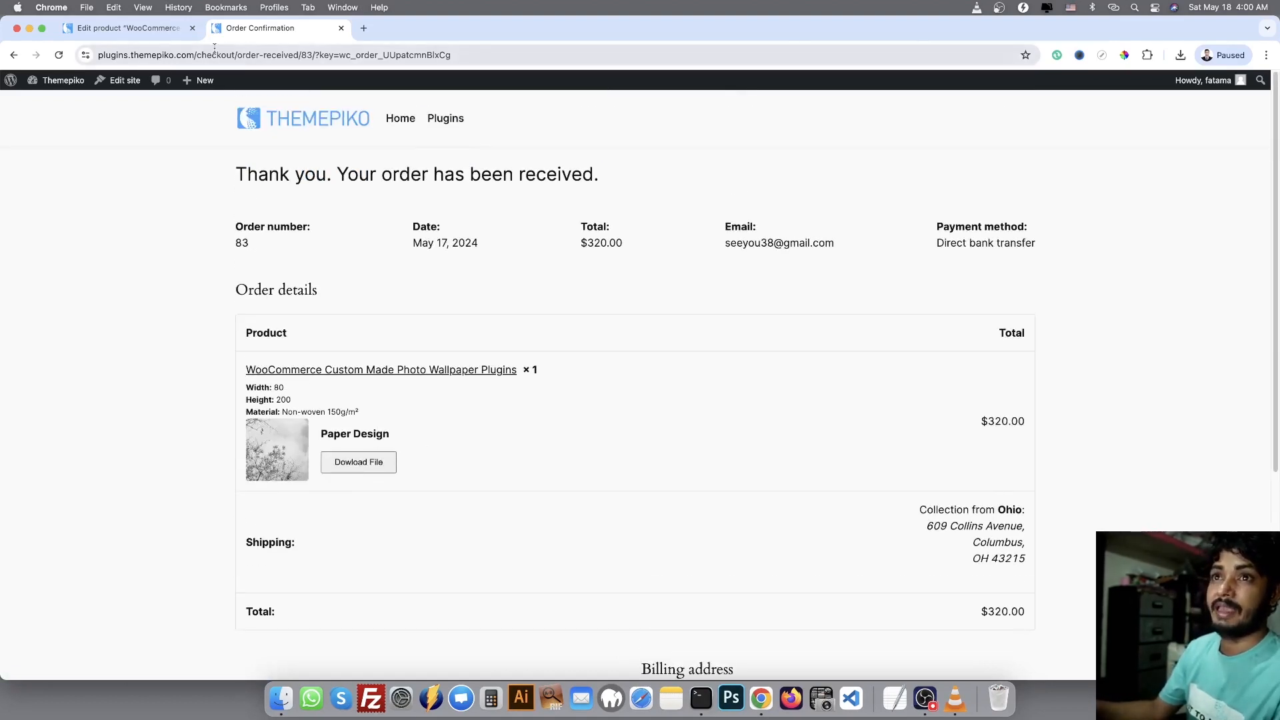
- Open the newest order in the WooCommerce admin and check the ordered wallpaper's width, height and material
left_click(151, 32)
mouse_move(57, 232)
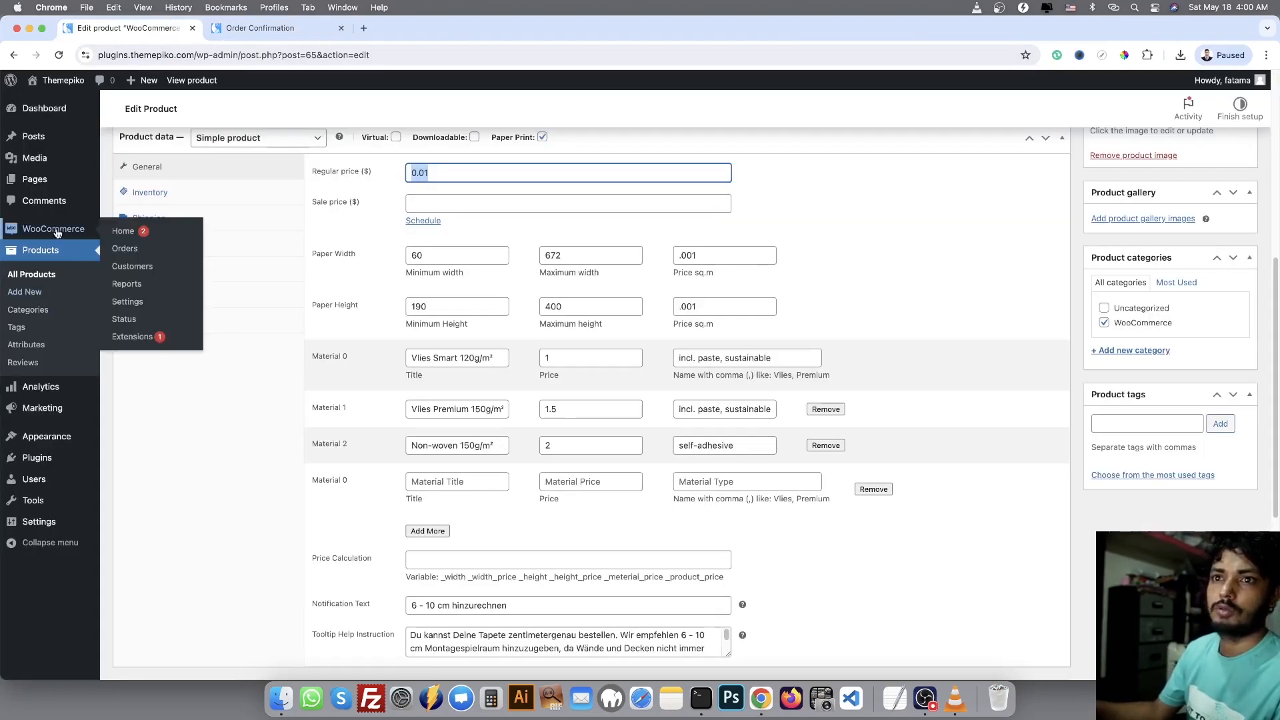
left_click(127, 248)
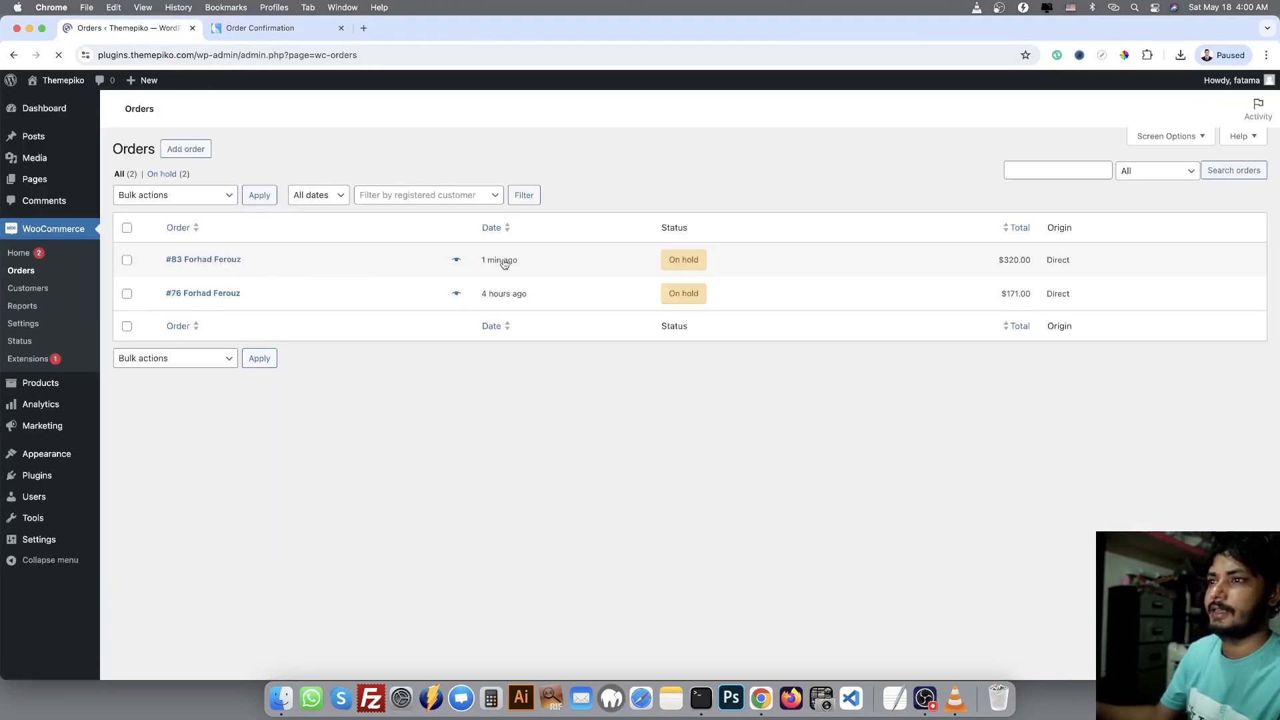
left_click(197, 261)
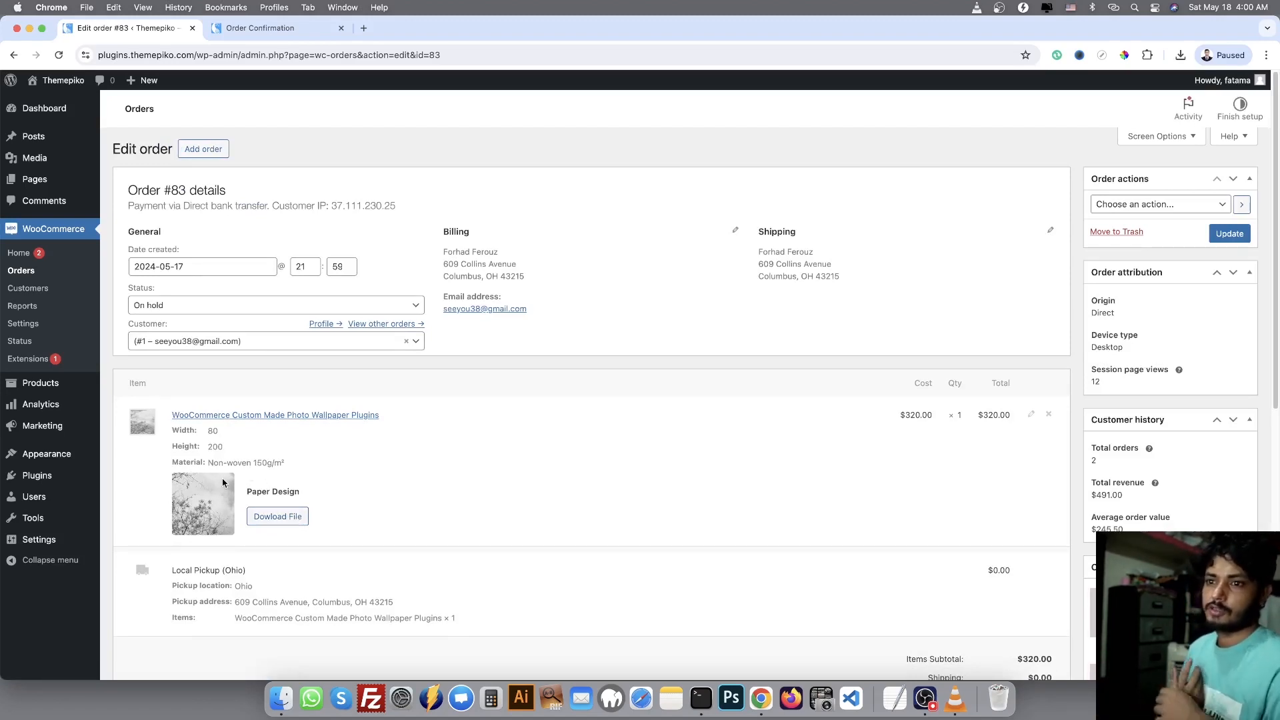
left_click_drag(194, 429, 189, 460)
left_click(184, 443)
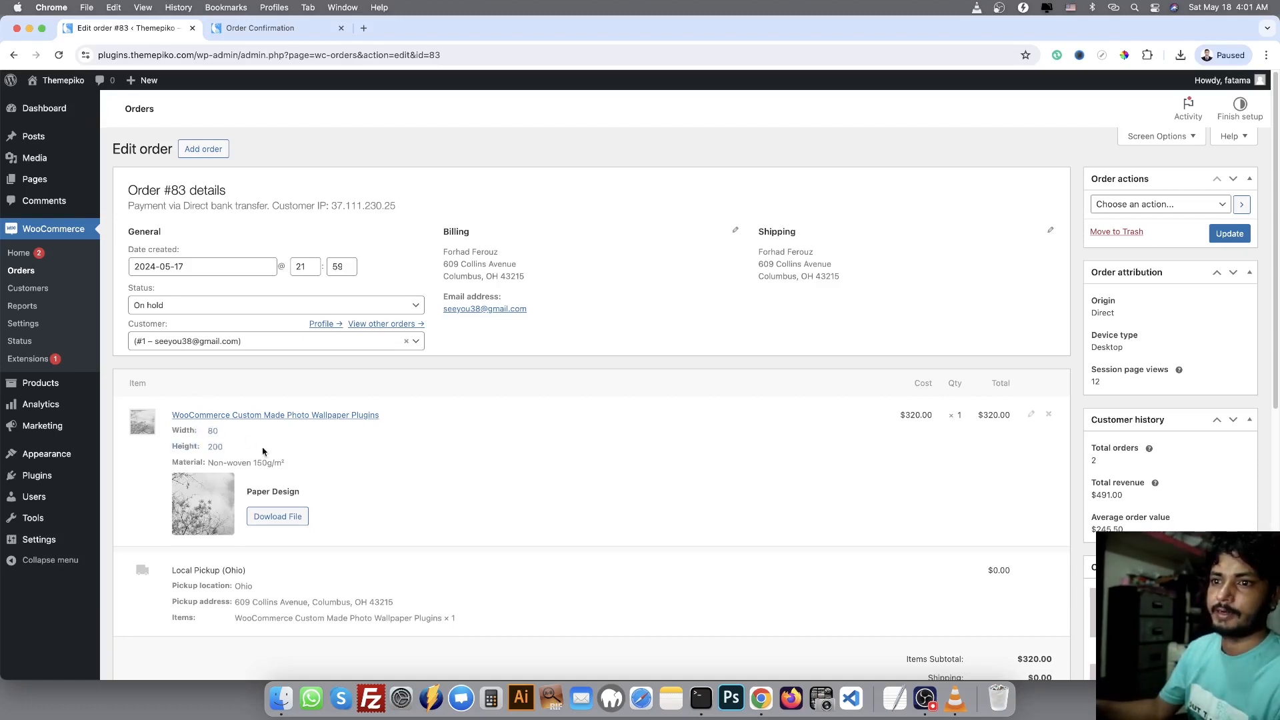
- Open the store in a new tab and go to its my-account page
mouse_move(45, 80)
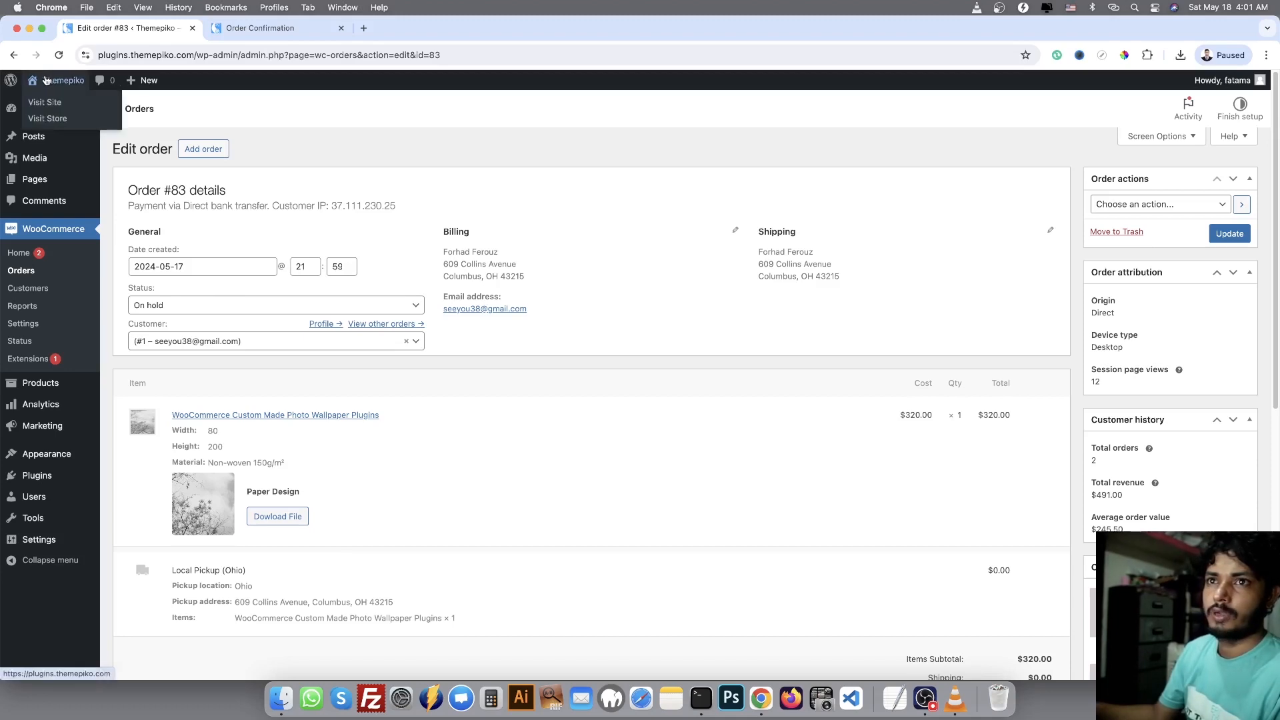
left_click(52, 119, "super")
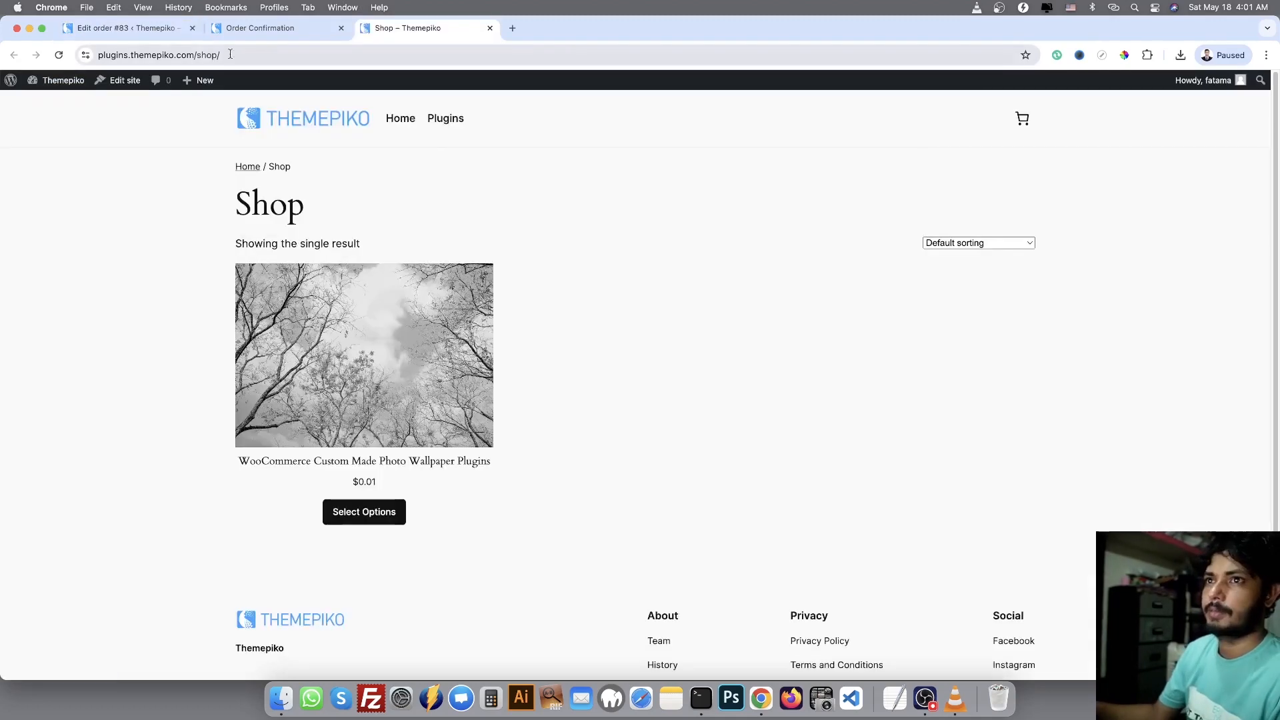
left_click_drag(198, 55, 451, 55)
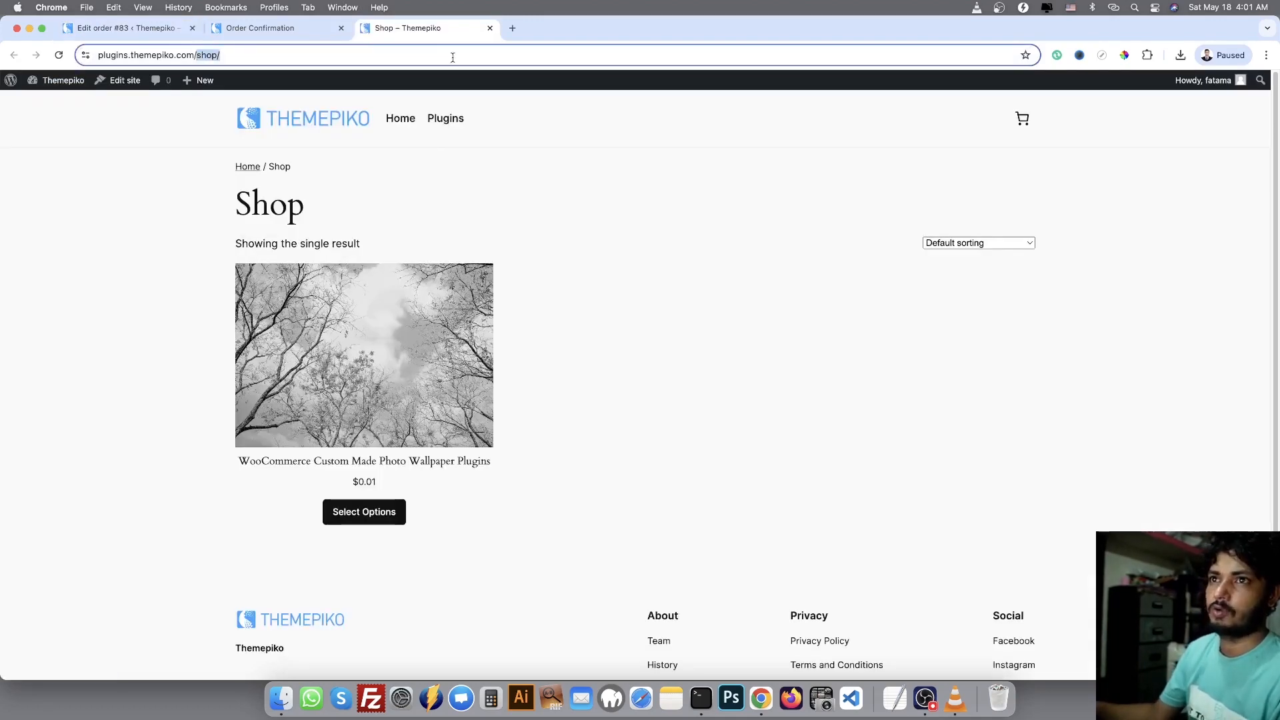
type("m")
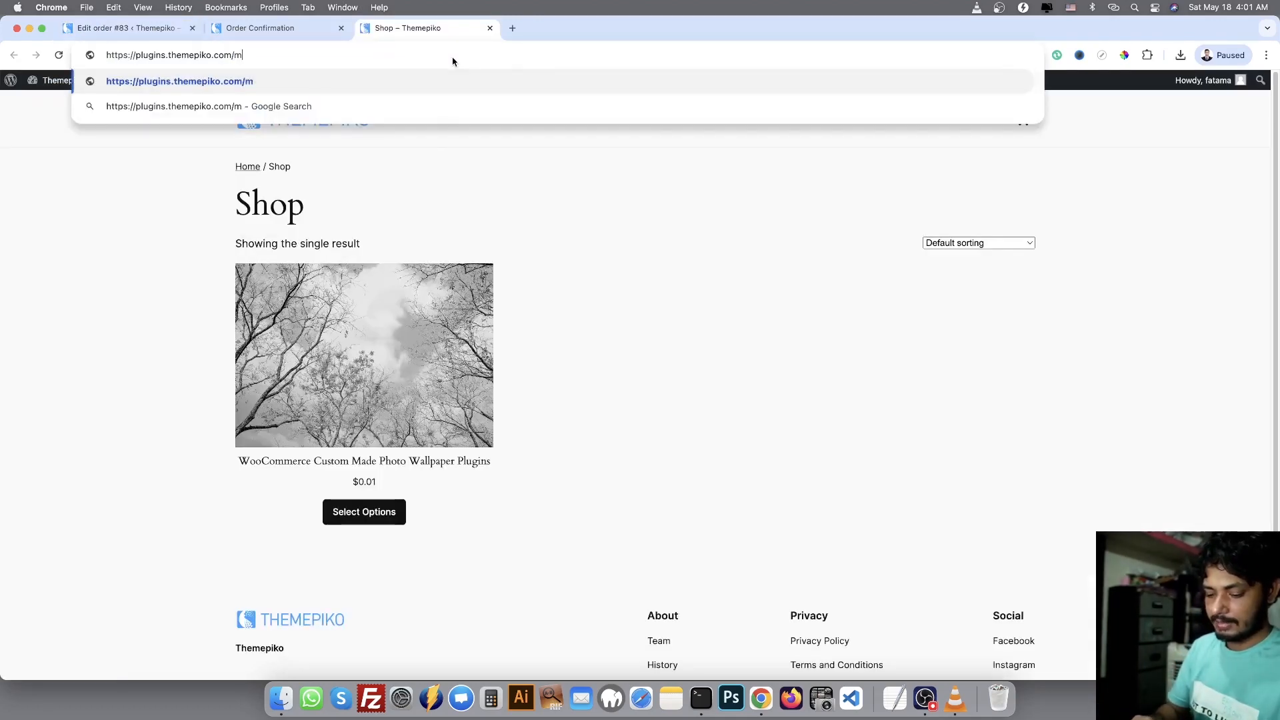
type("y-account")
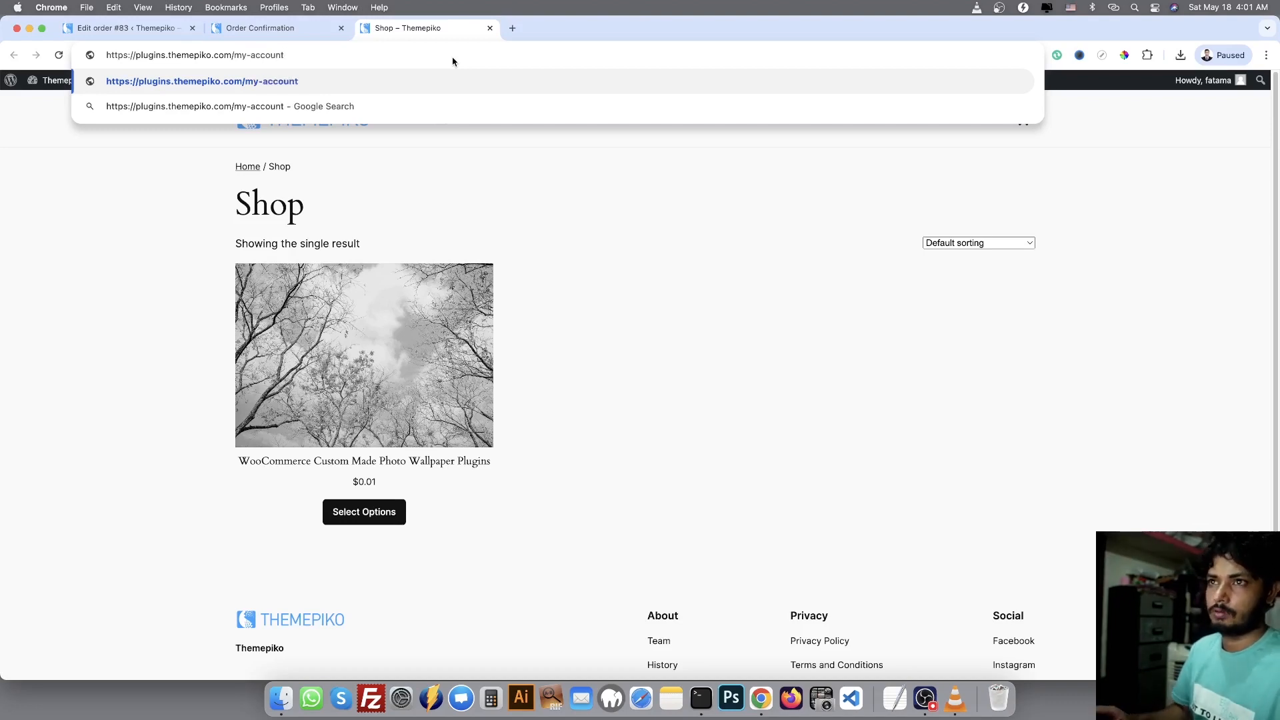
key("Return")
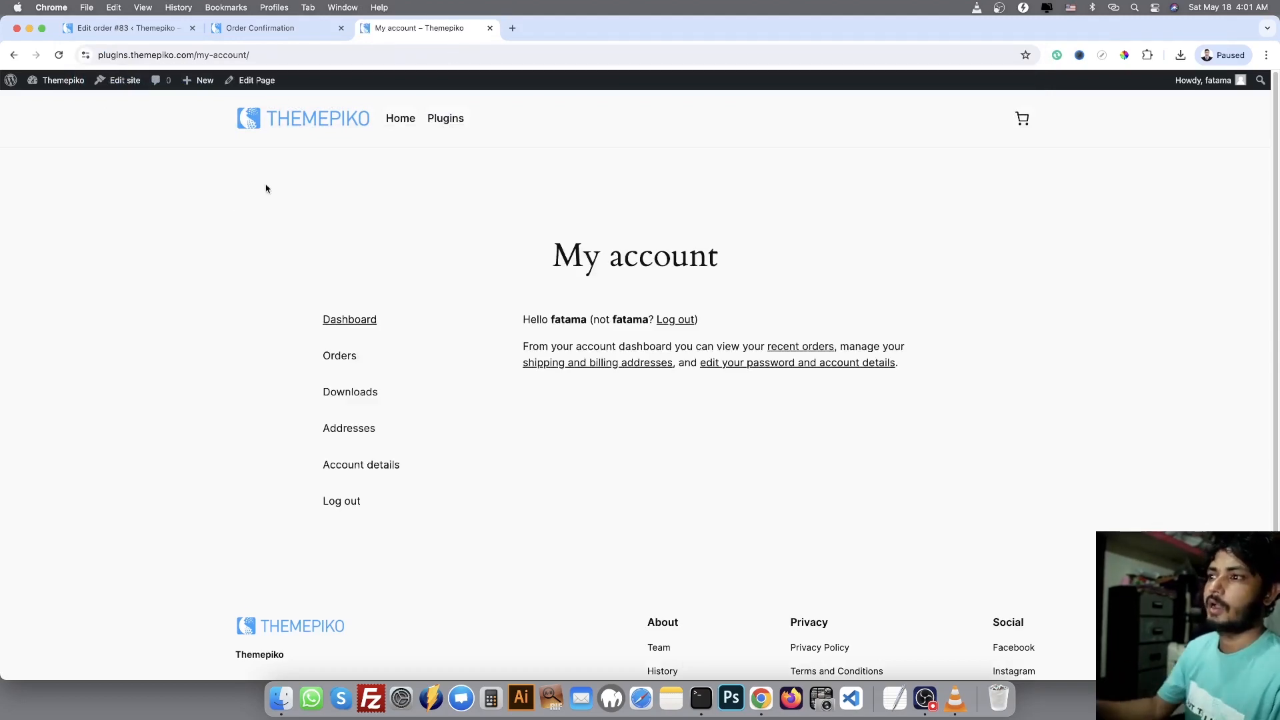
- View the details of the newest wallpaper order from the customer account's order list
left_click(339, 355)
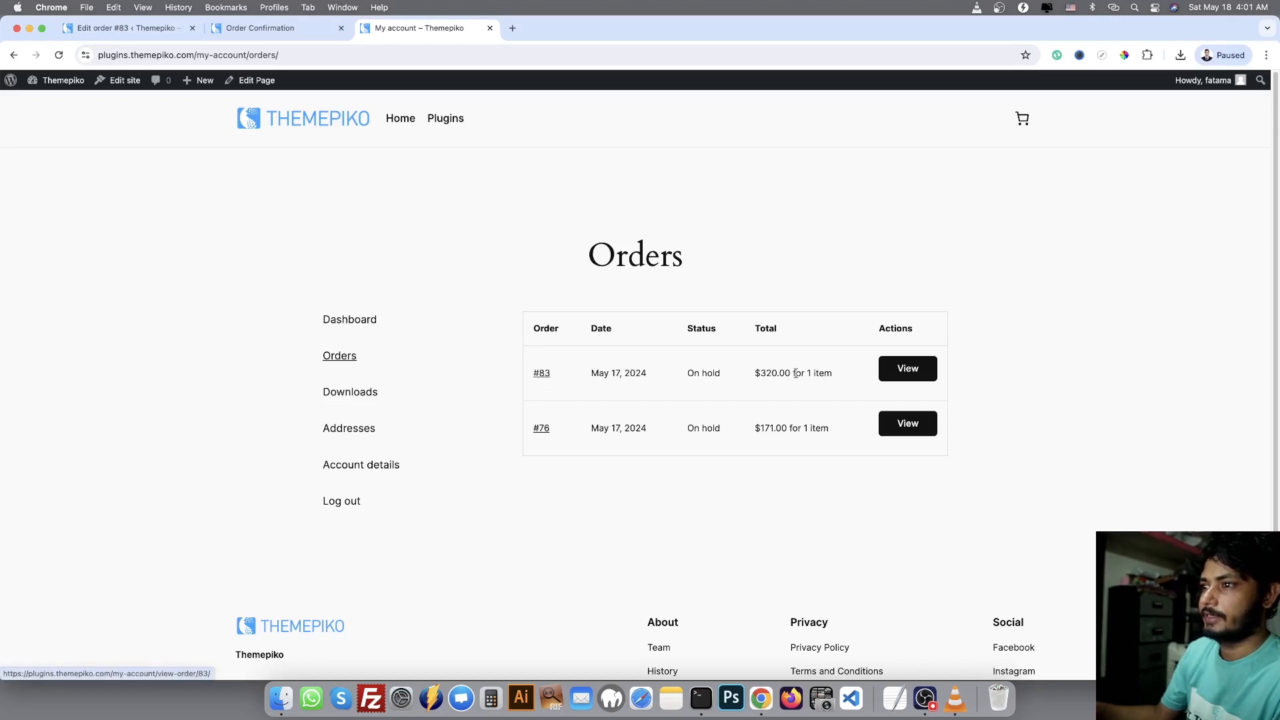
left_click(912, 372)
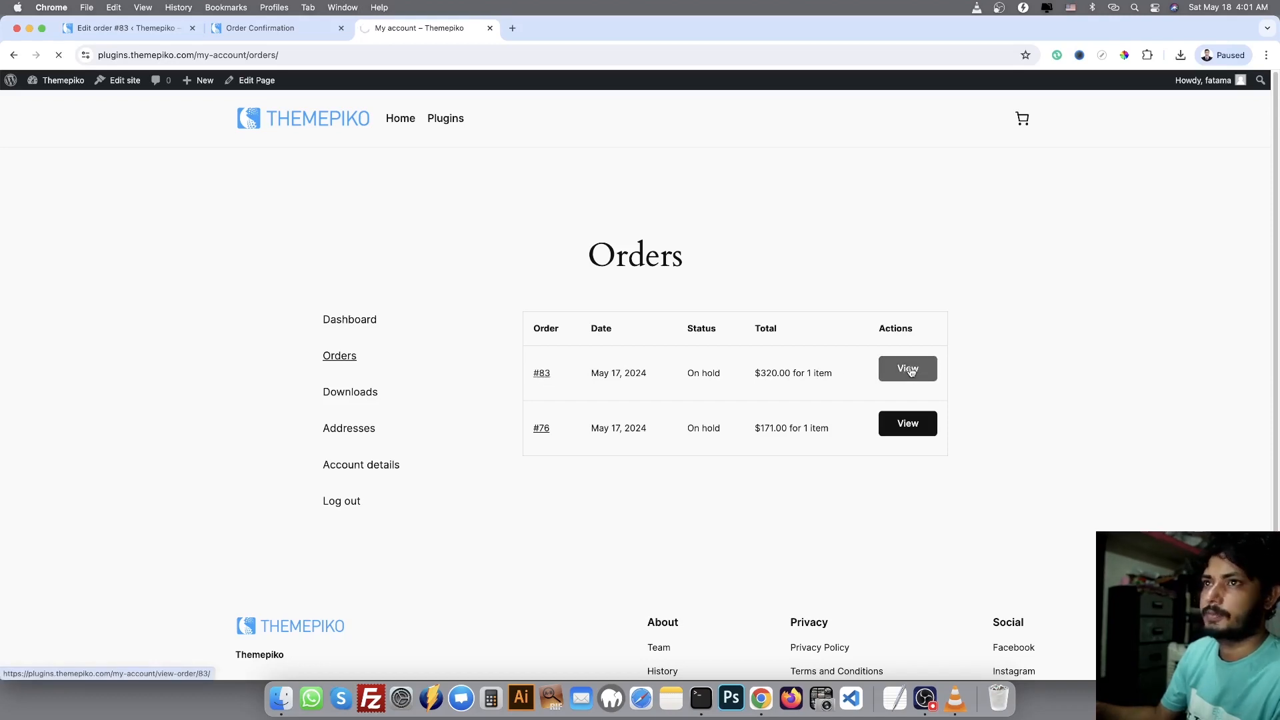
scroll(852, 375, "down", 1)
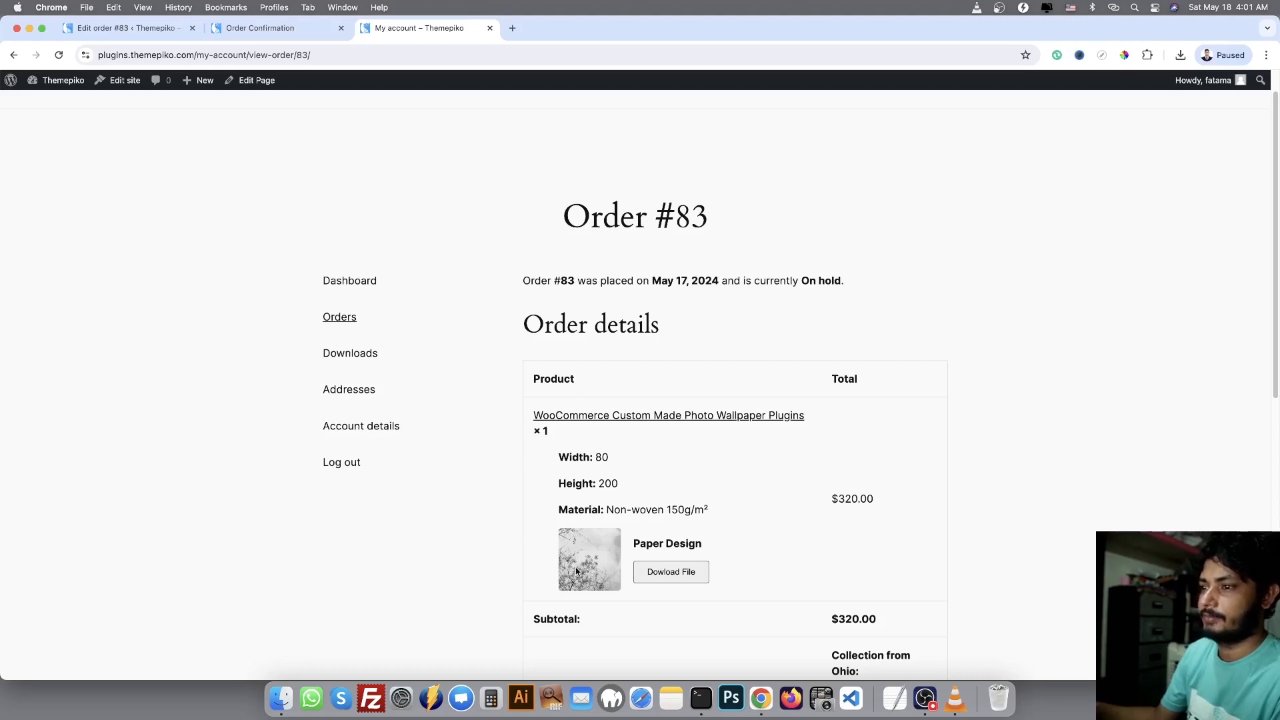
- Download the order's Paper Design file, inspect the cropped image paper-dc2707.png, and return to the account's order page
left_click(683, 574)
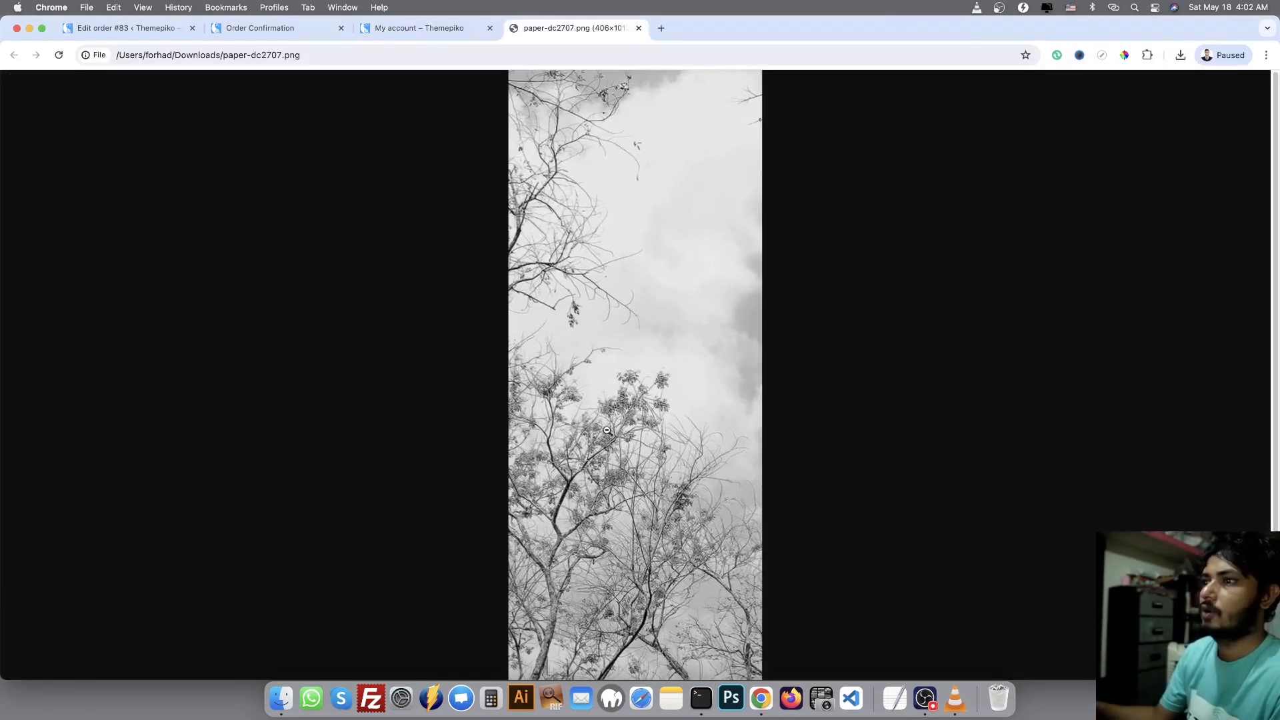
scroll(620, 497, "down", 1)
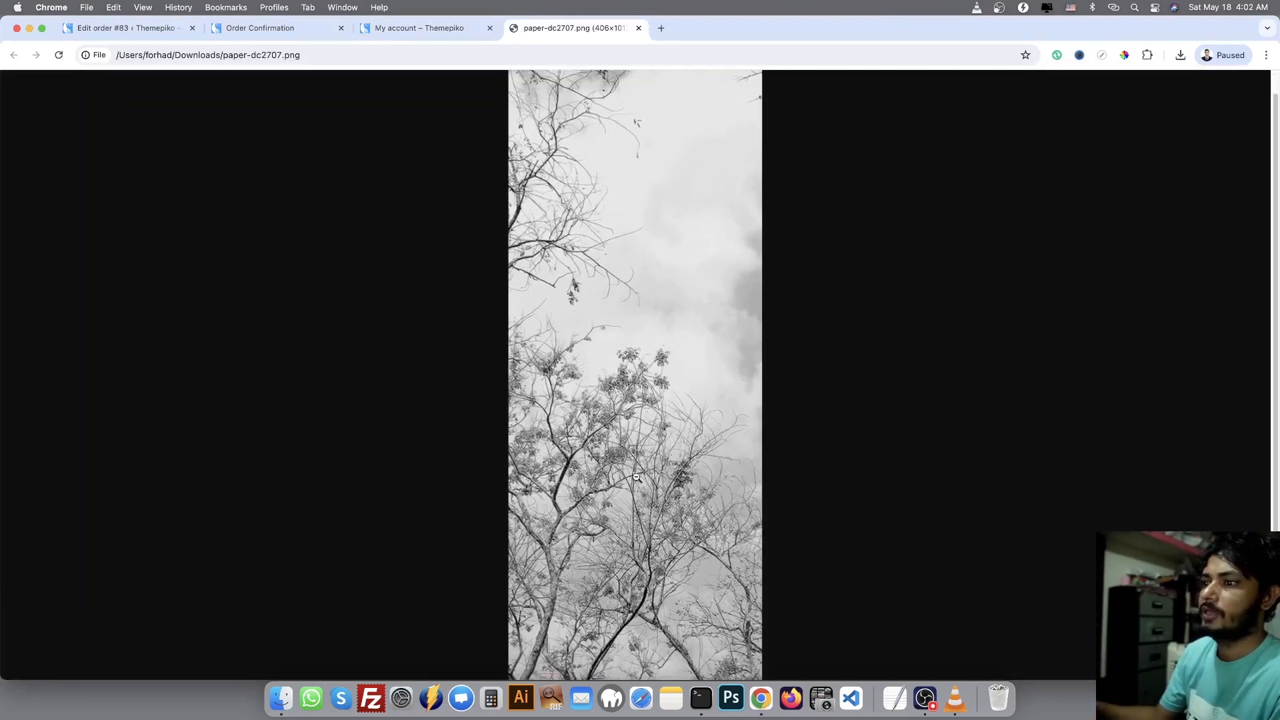
scroll(620, 460, "up", 1)
left_click(620, 383)
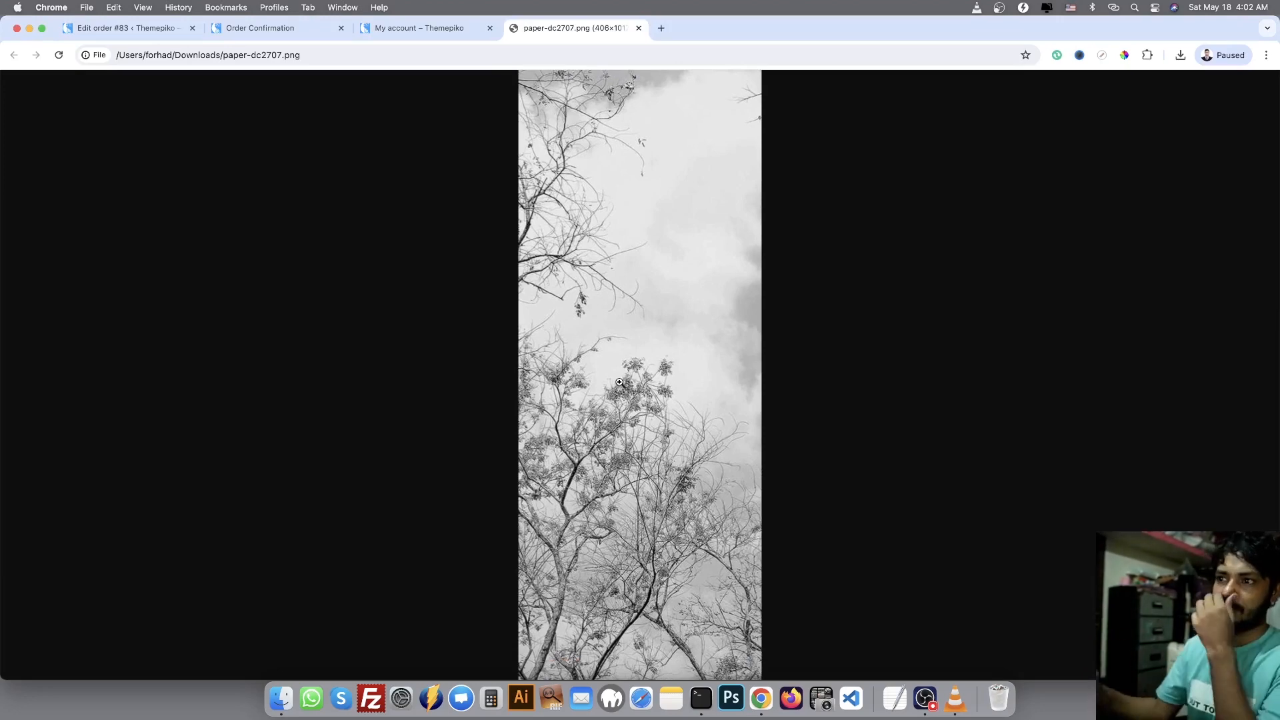
key("ctrl+shift+Tab")
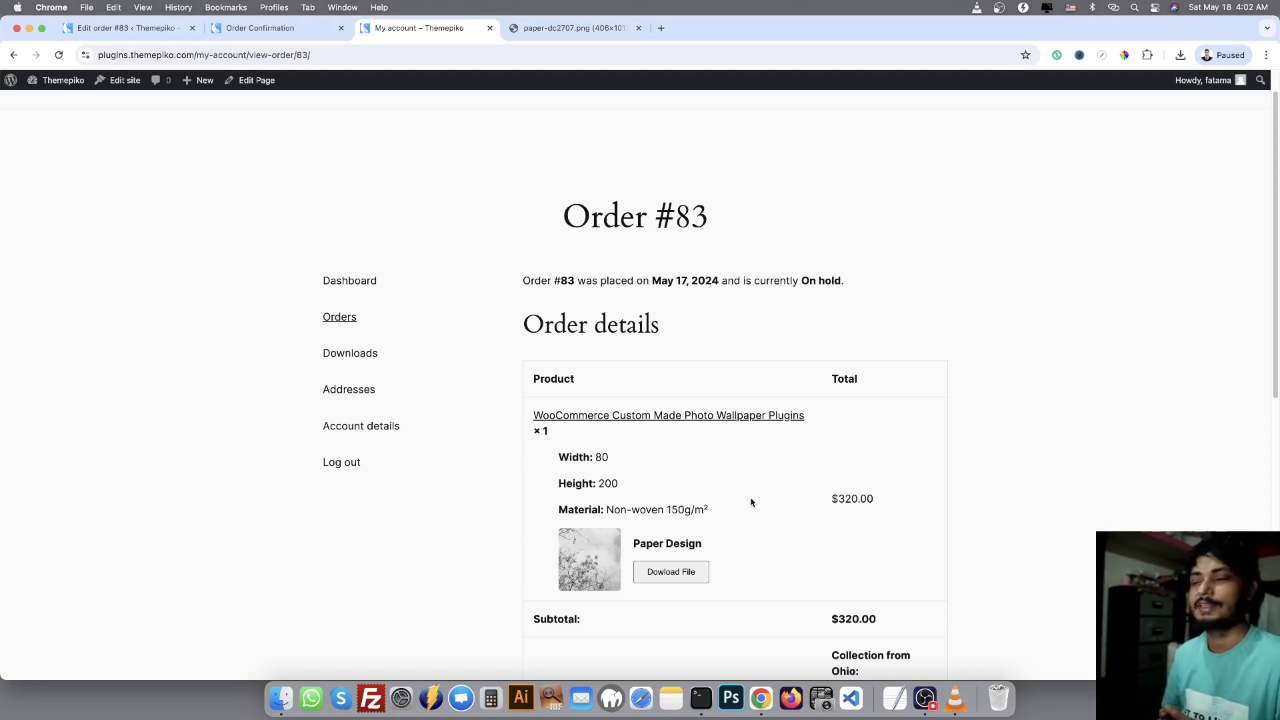
- Go back to the order confirmation page and open the Themepiko site's home page from it
left_click(298, 29)
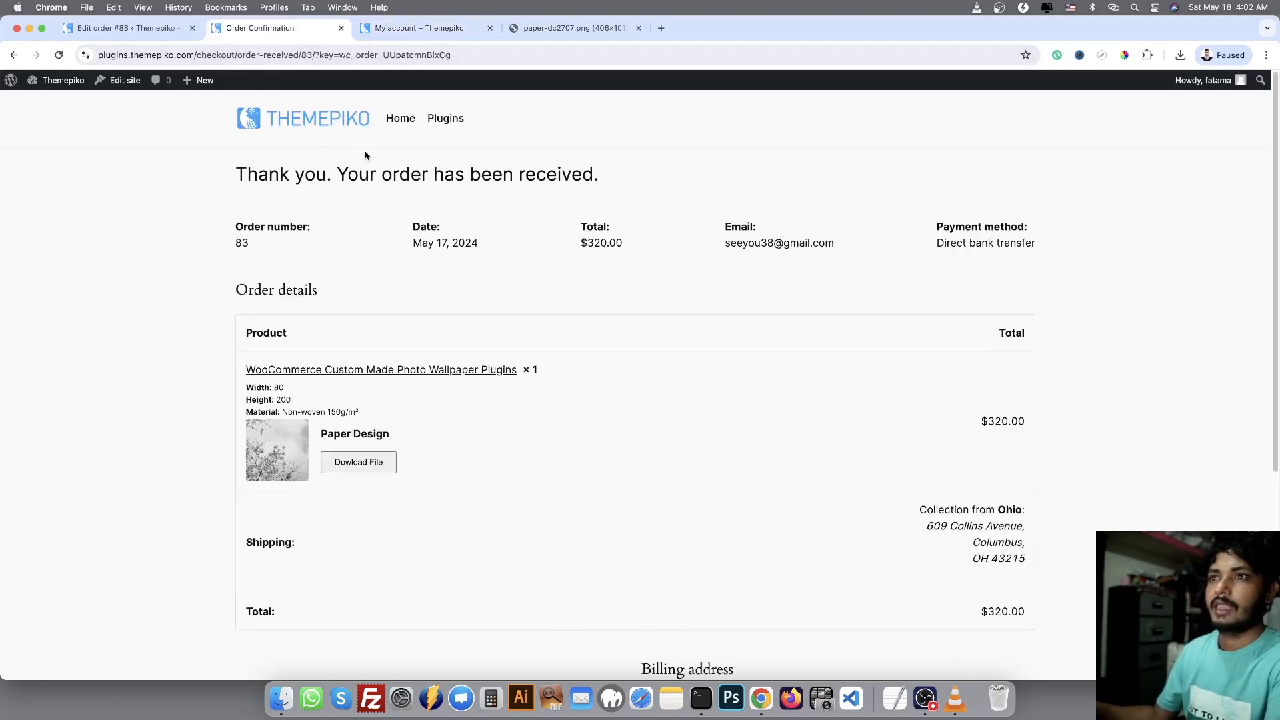
left_click(325, 127)
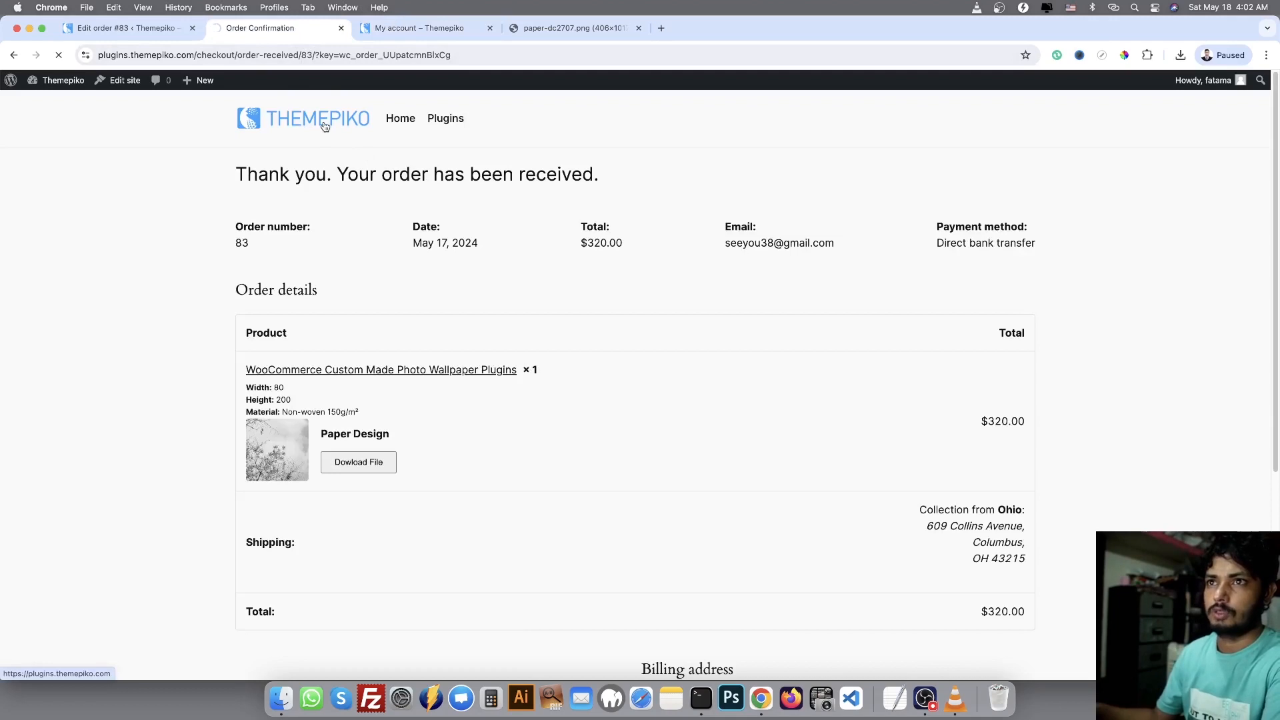